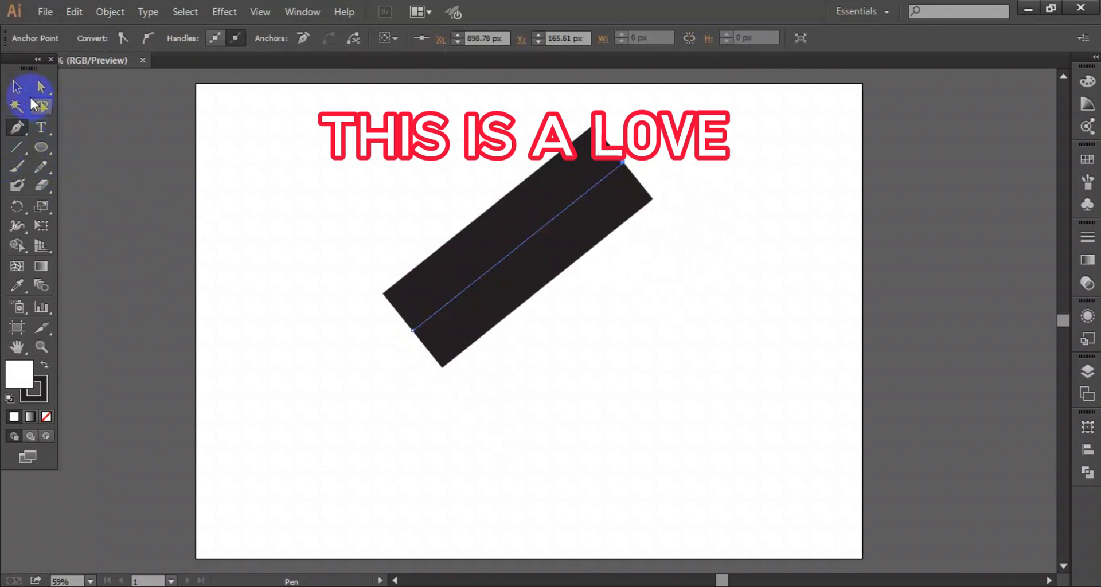
Move the thick black diagonal line lower on the artboard.
left_click(17, 86)
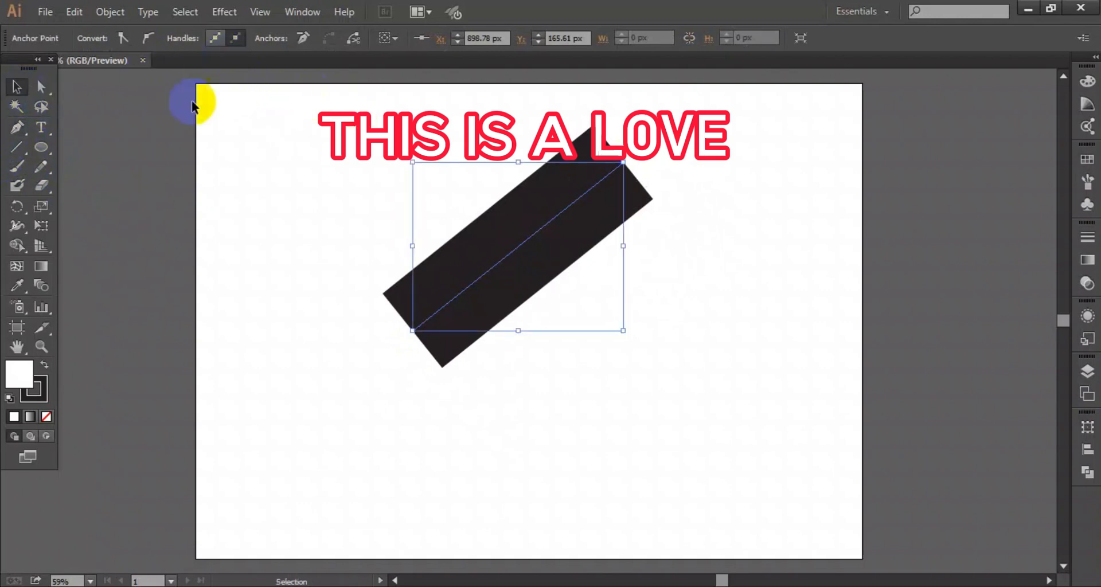
left_click(500, 243)
left_click_drag(507, 255, 523, 344)
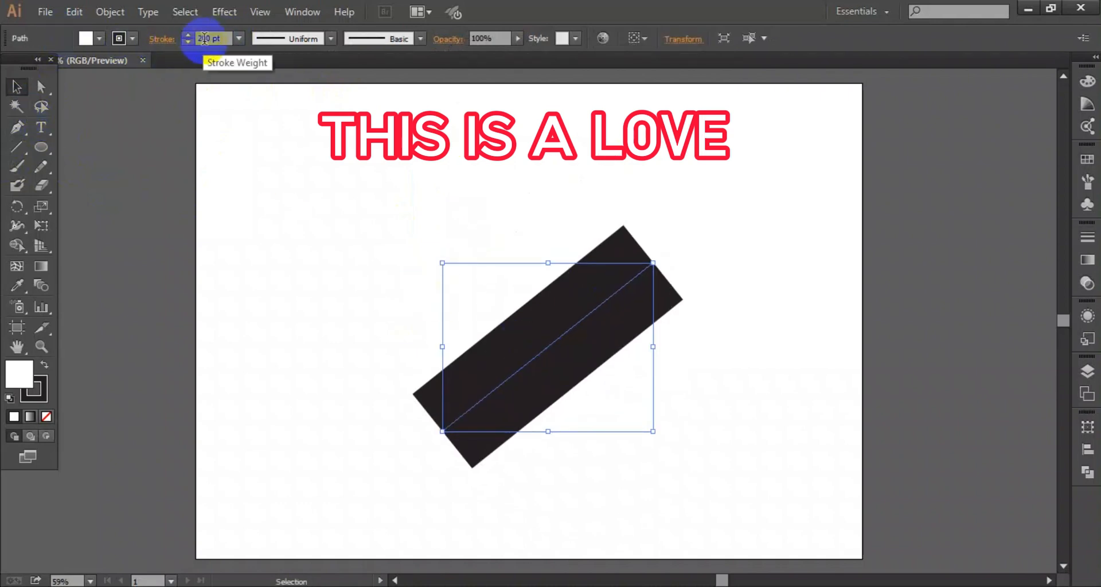
Create a reflected copy of the diagonal line across the vertical axis, forming an X.
right_click(542, 350)
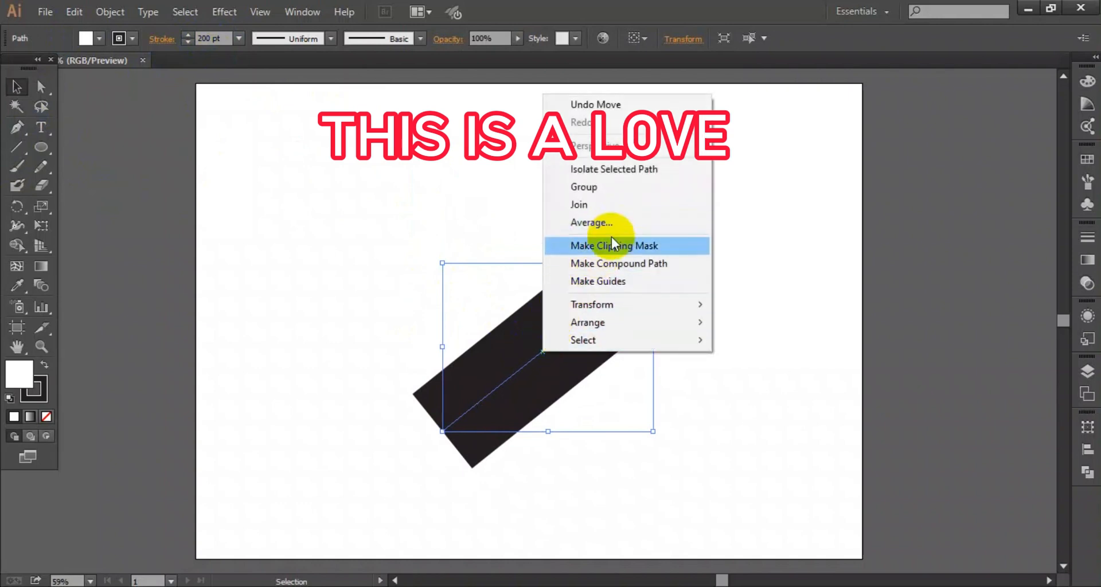
mouse_move(614, 304)
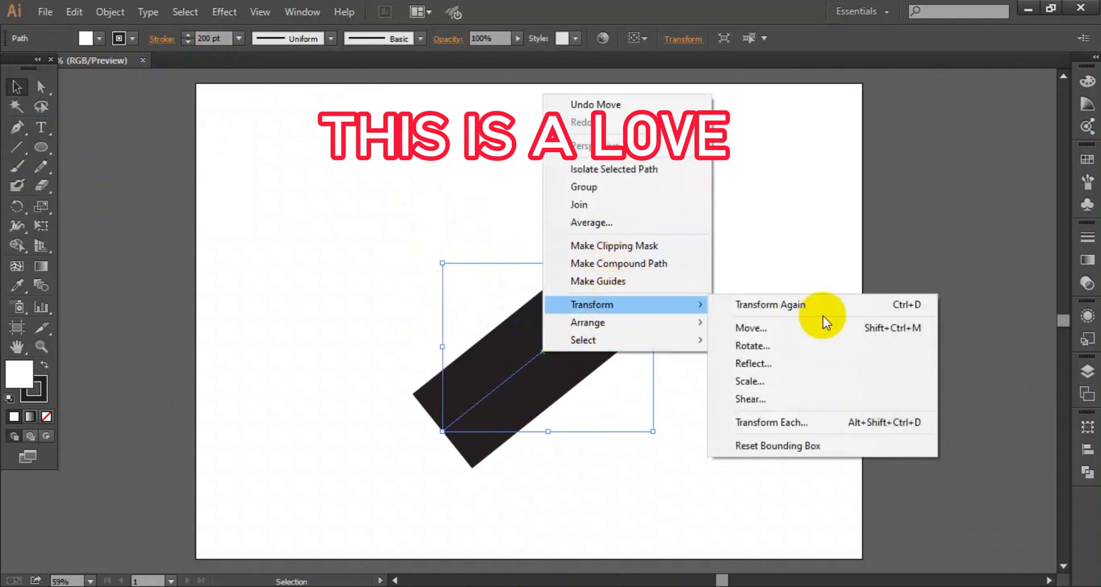
left_click(827, 358)
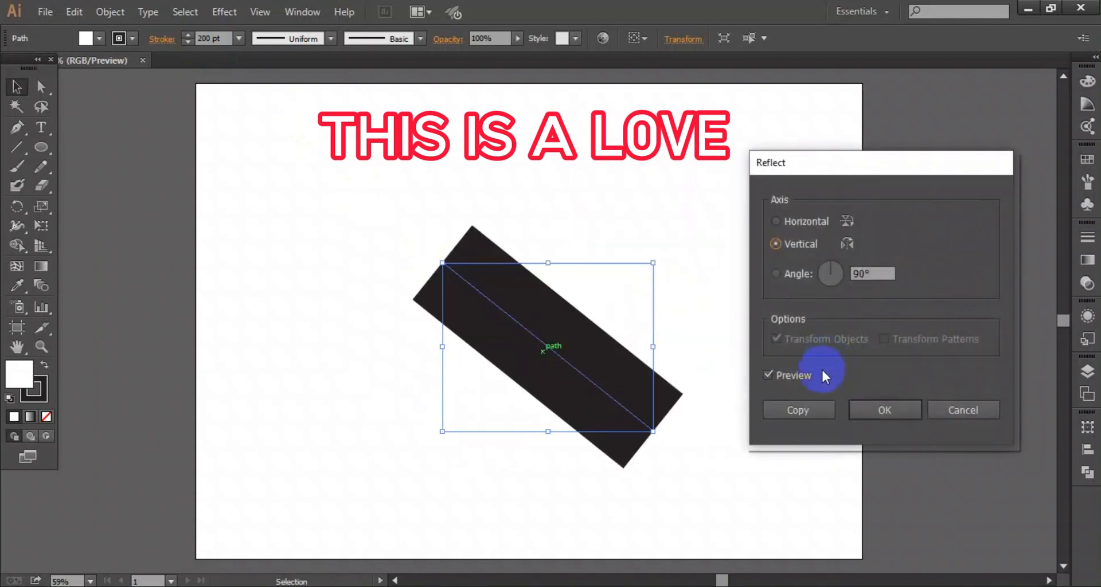
left_click(808, 420)
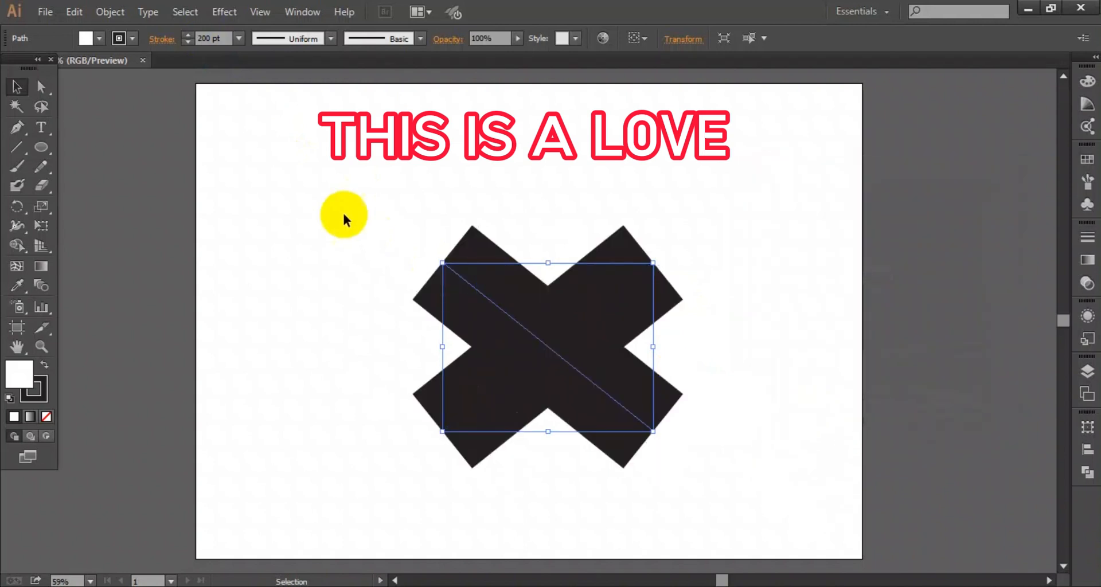
Expand the fill and stroke of both crossed lines into shapes and move the X higher on the artboard.
left_click_drag(320, 172, 722, 474)
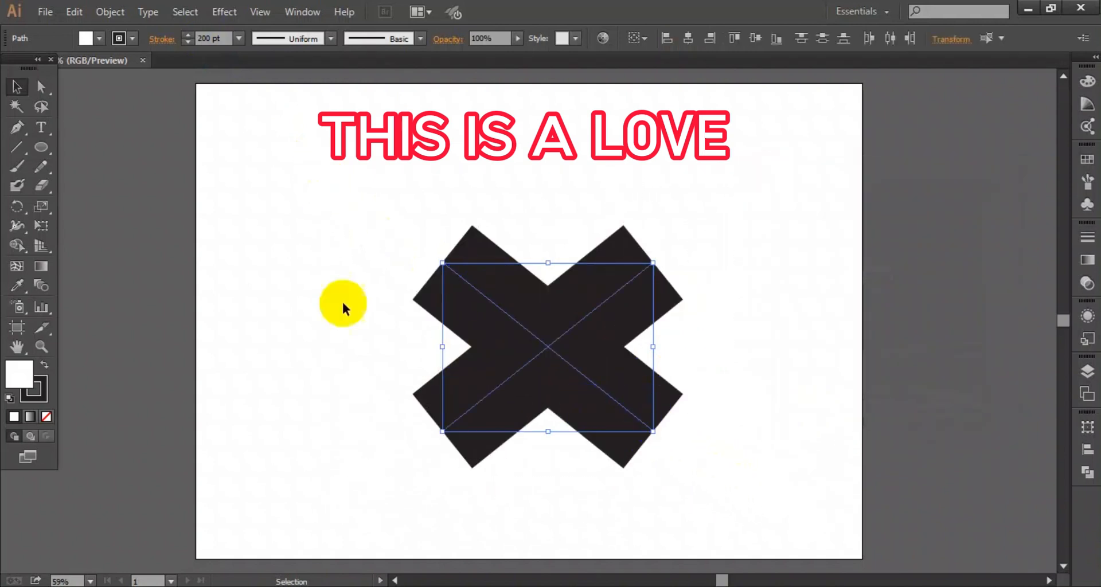
left_click(93, 16)
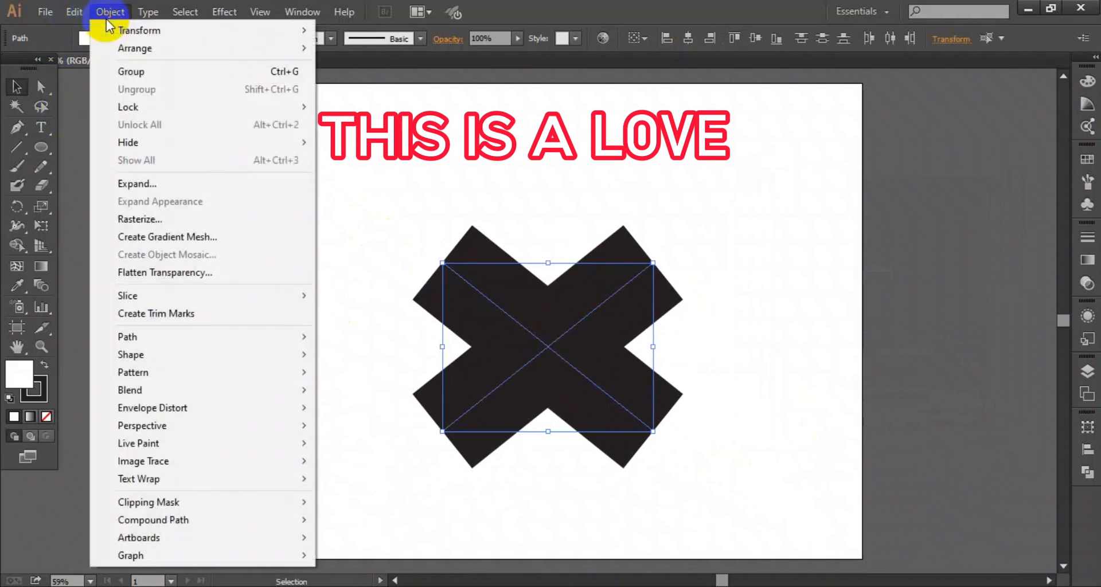
left_click(176, 186)
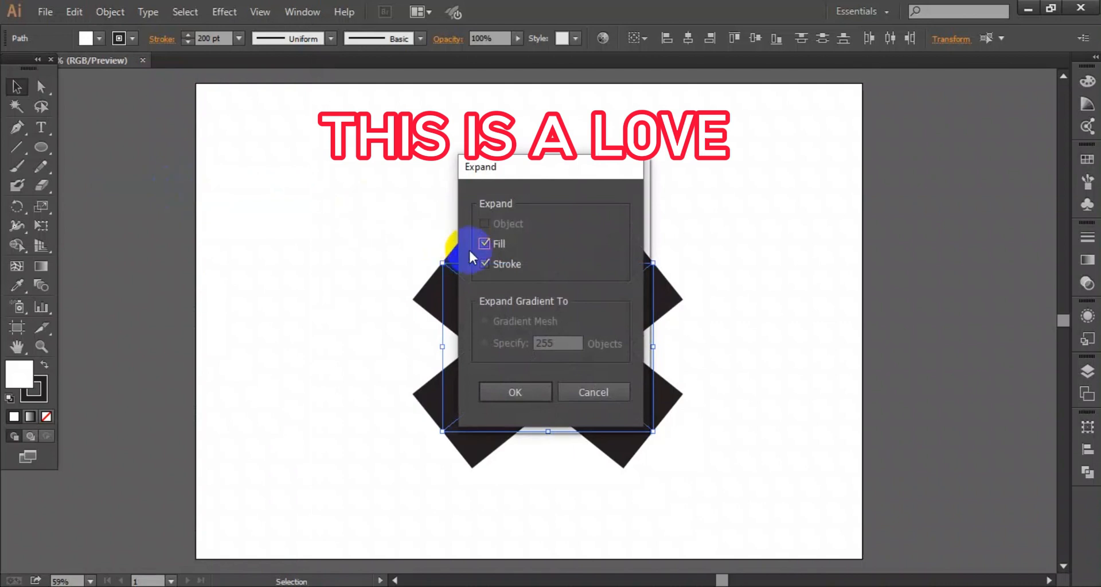
left_click(508, 398)
left_click_drag(550, 354, 536, 252)
Remove the two lower arms of the X with the Shape Builder tool.
left_click(17, 226)
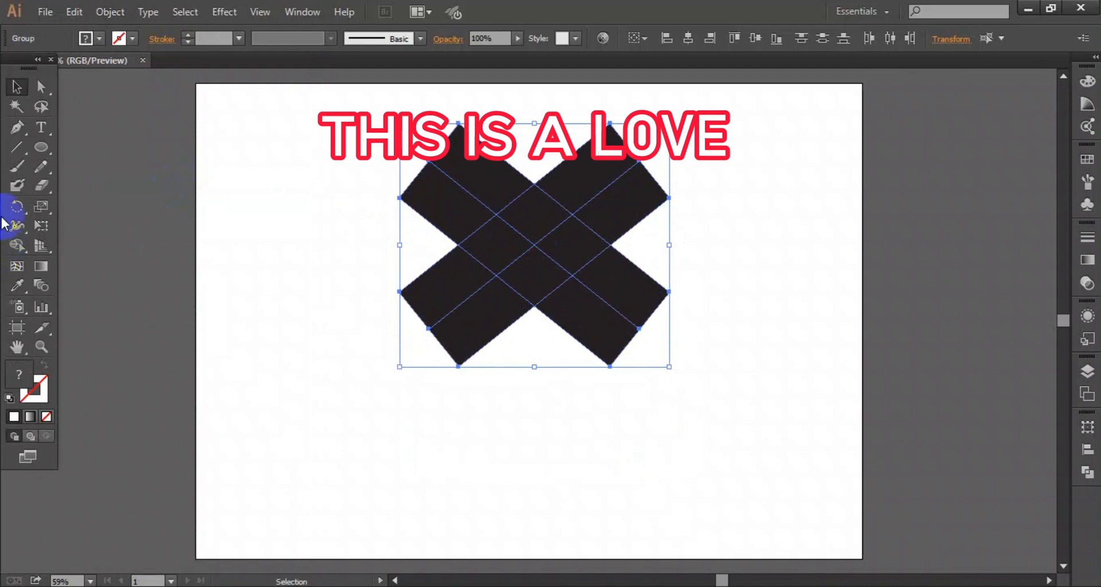
left_click(19, 242)
mouse_move(392, 278)
left_mouse_down()
mouse_move(483, 378)
mouse_move(561, 354)
mouse_move(652, 270)
mouse_move(642, 281)
left_mouse_up()
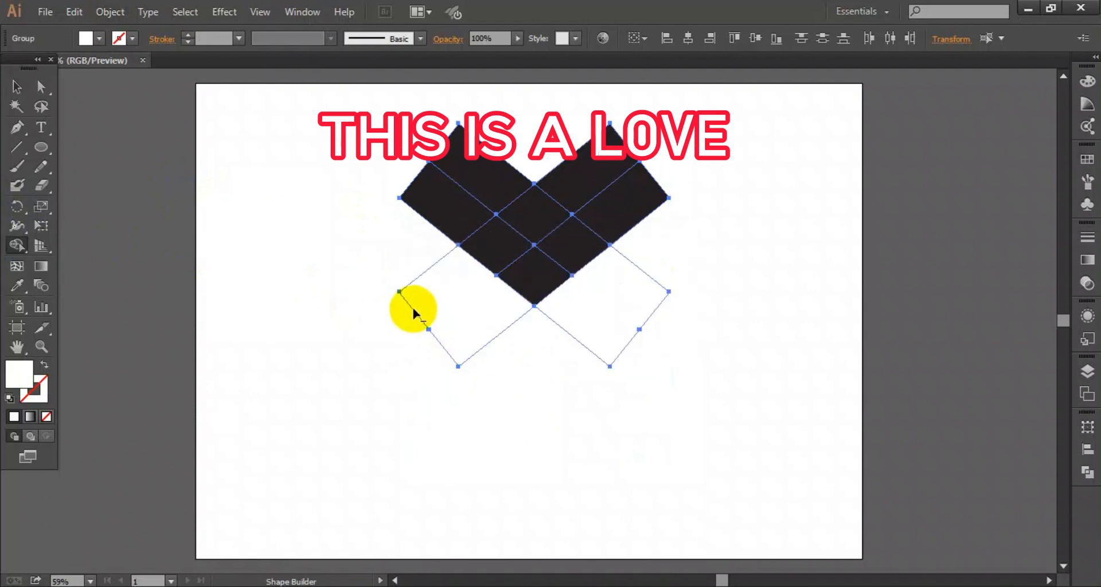
mouse_move(398, 267)
left_mouse_down()
mouse_move(491, 377)
mouse_move(485, 370)
mouse_move(647, 293)
mouse_move(717, 233)
left_mouse_up()
Merge the remaining pieces into a single angular heart with Shape Builder and move it lower on the artboard.
mouse_move(503, 236)
left_mouse_down()
mouse_move(499, 211)
mouse_move(521, 266)
mouse_move(597, 219)
mouse_move(579, 228)
mouse_move(577, 209)
left_mouse_up()
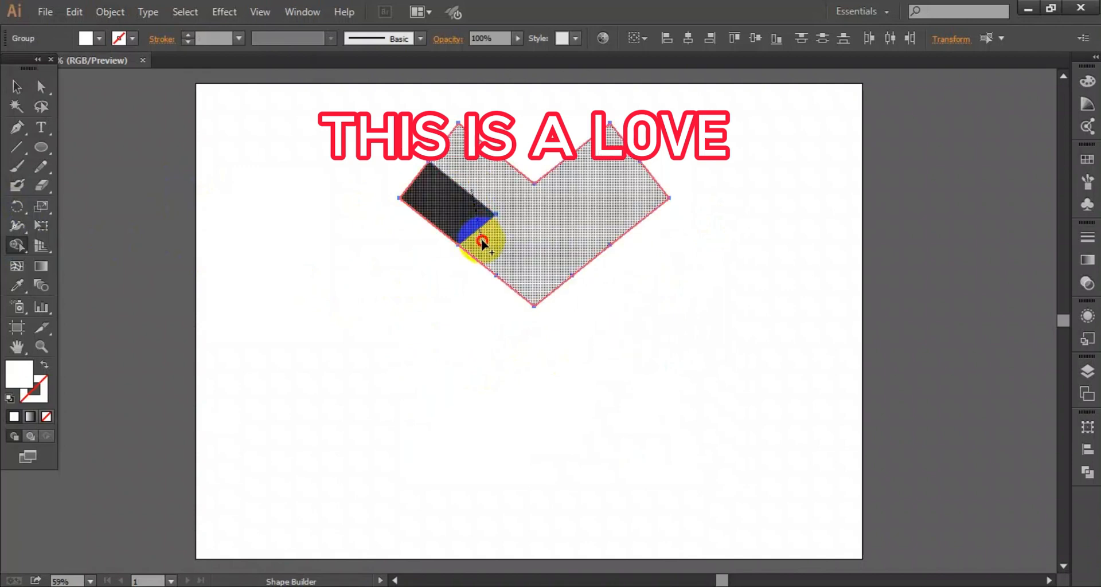
left_click_drag(484, 239, 477, 225)
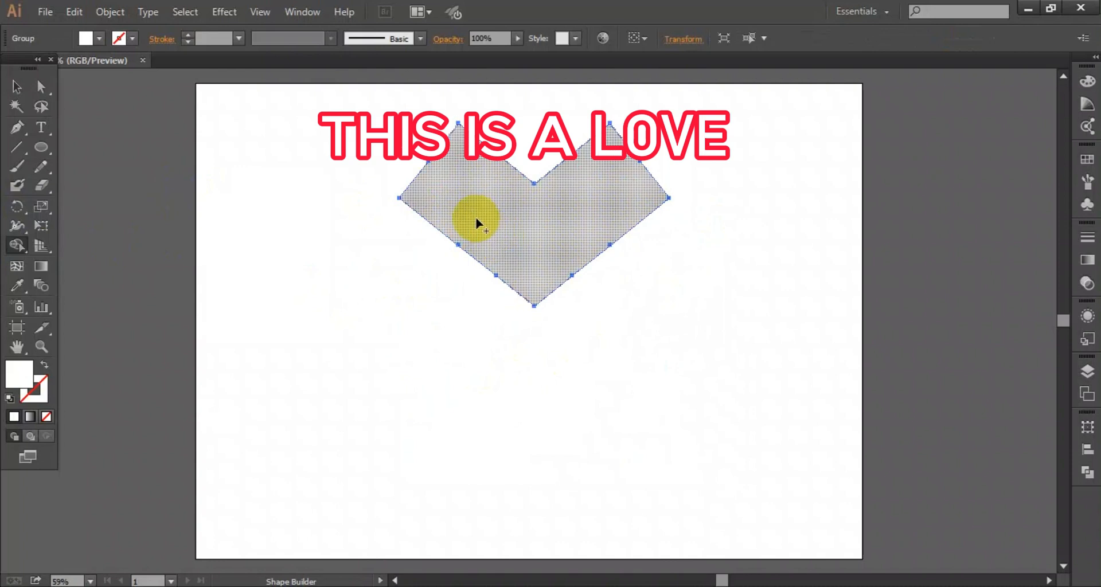
left_click(17, 86)
left_click_drag(533, 184, 572, 268)
Round the heart's two upper corners to 100 px and round its two outer side corners, keeping the bottom point sharp.
left_click(38, 85)
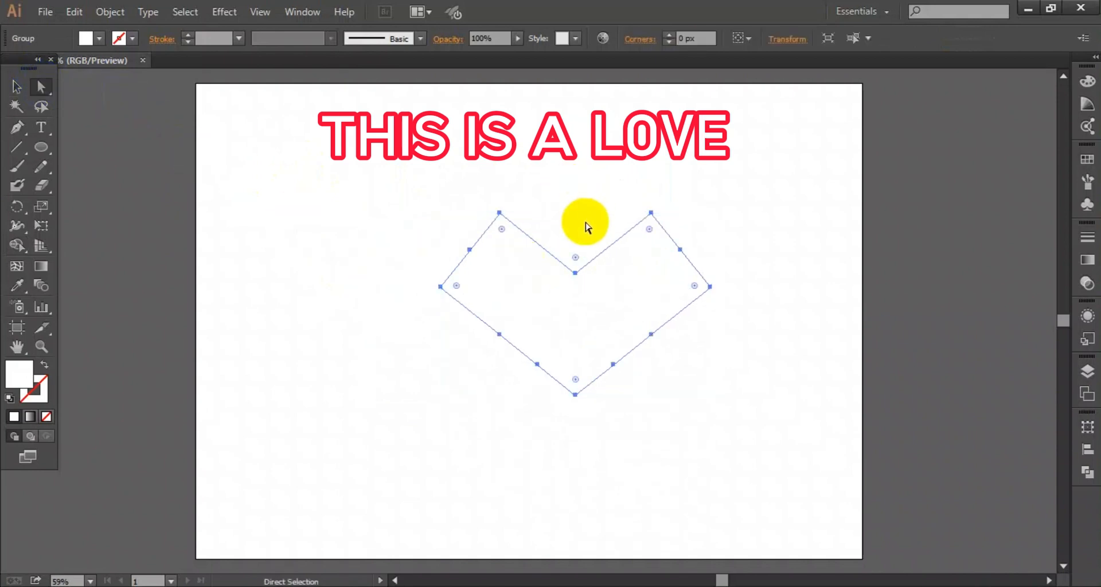
left_click_drag(474, 194, 642, 316)
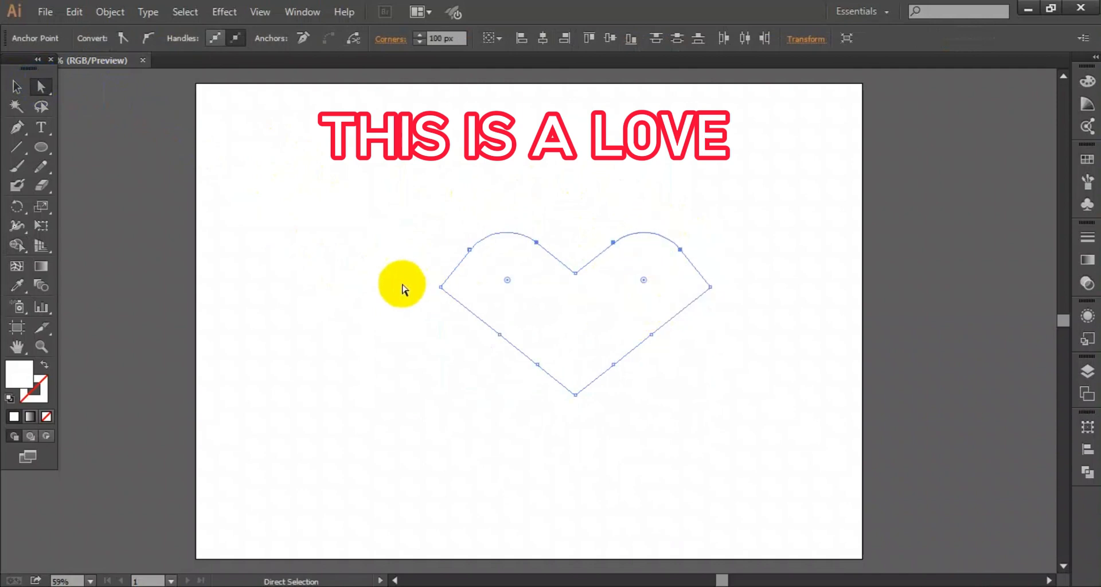
left_click_drag(402, 285, 612, 294)
left_click_drag(512, 385, 636, 414)
mouse_move(575, 381)
left_mouse_down()
mouse_move(577, 412)
mouse_move(577, 398)
left_mouse_up()
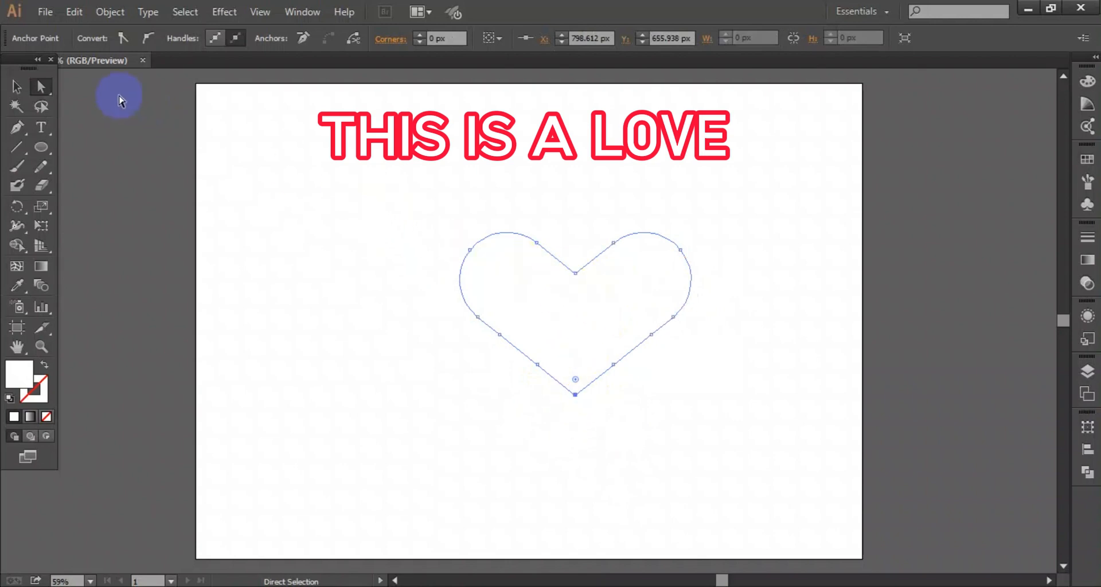
Move the heart to the right half of the artboard and enlarge it proportionally from its center.
left_click(17, 87)
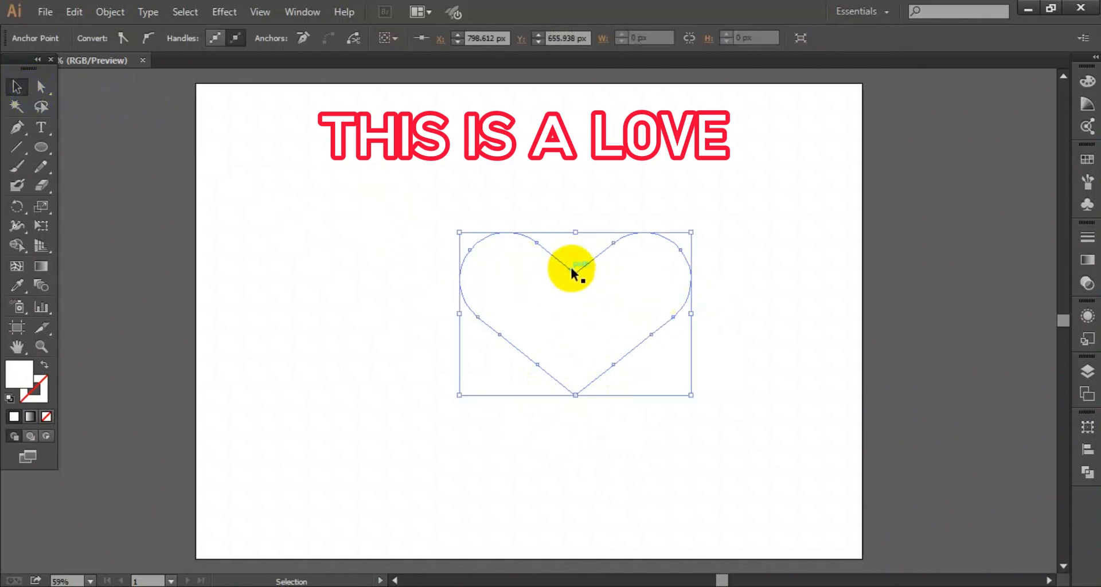
left_click_drag(571, 269, 632, 260)
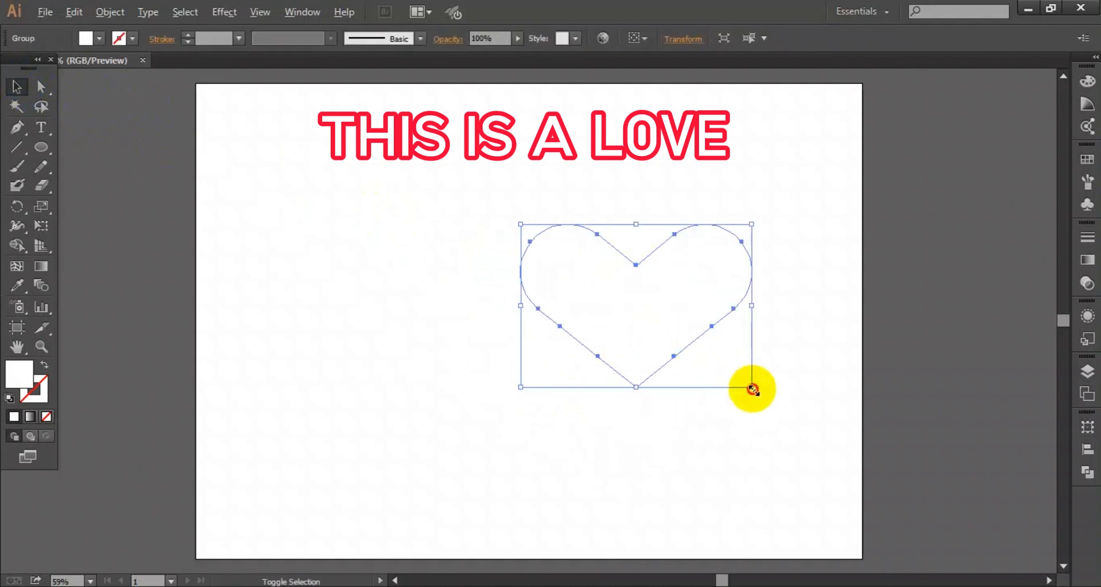
left_click_drag(752, 389, 779, 446)
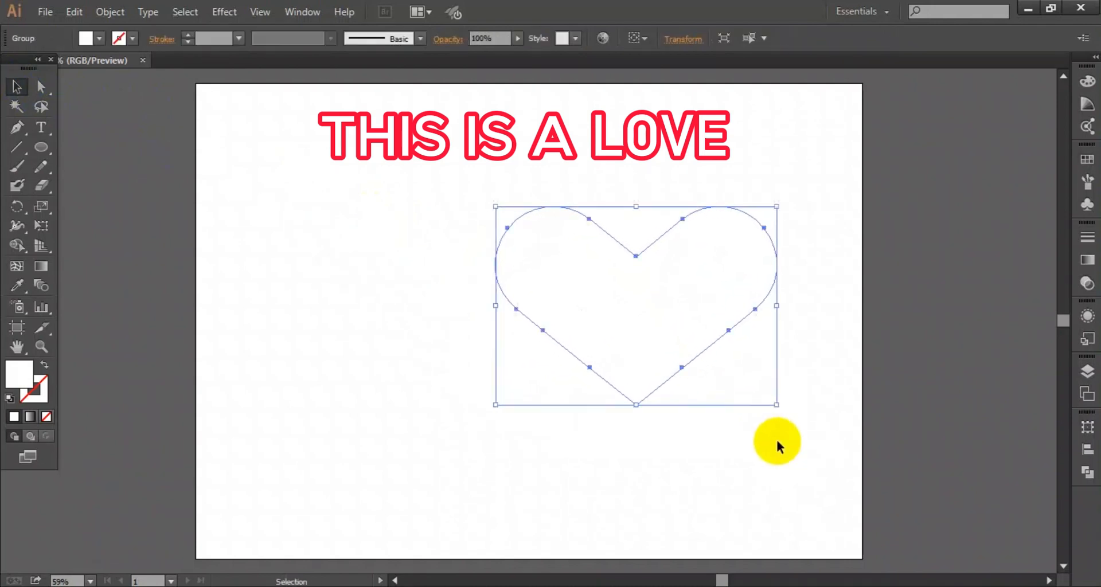
Give the white heart a CMYK Red stroke and deselect it.
left_click(394, 294)
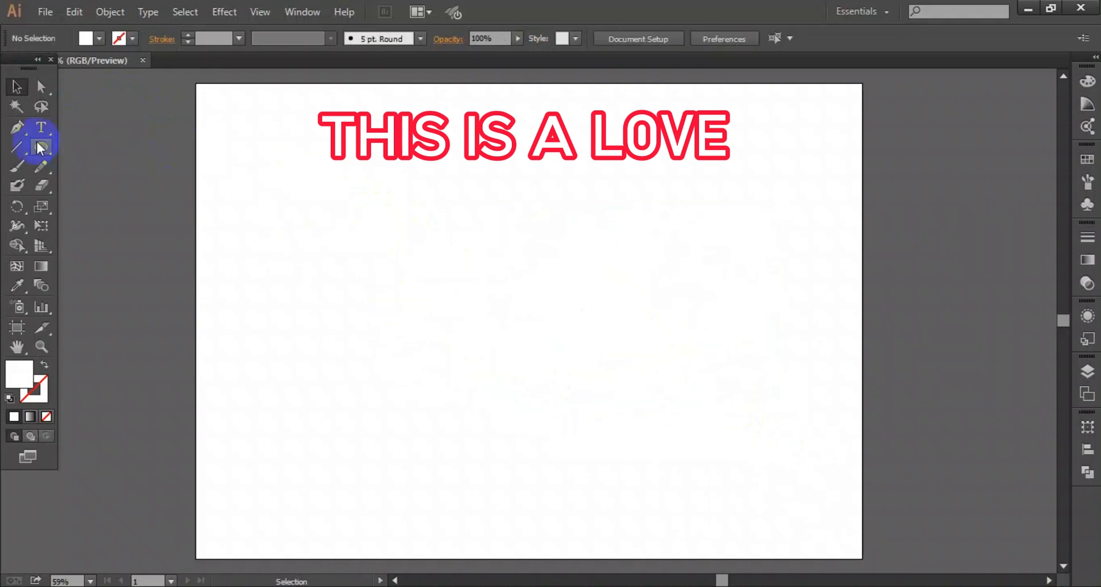
left_click(40, 147)
left_click(17, 86)
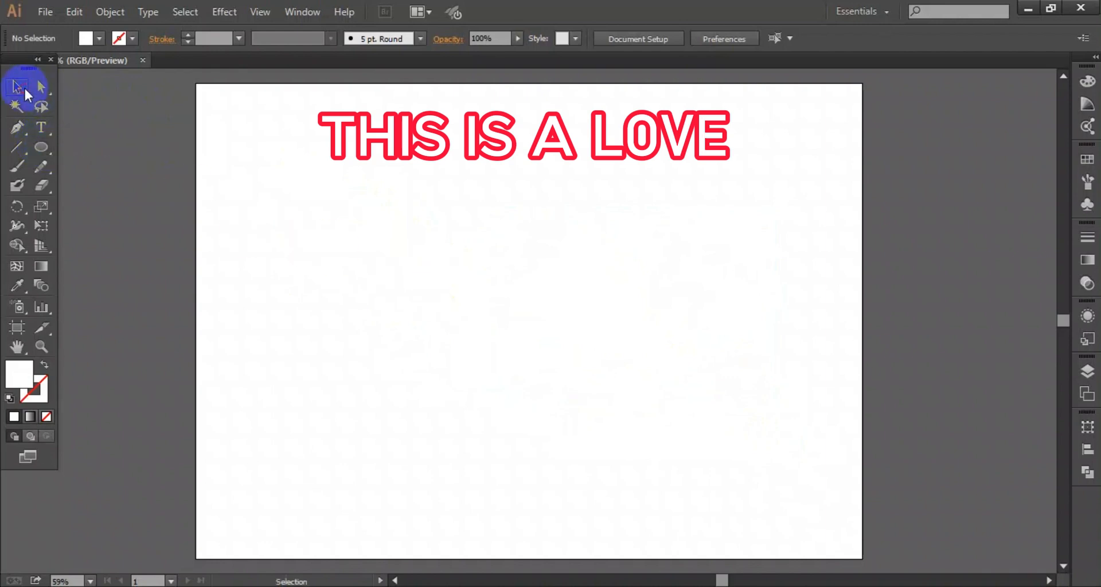
left_click_drag(453, 194, 557, 290)
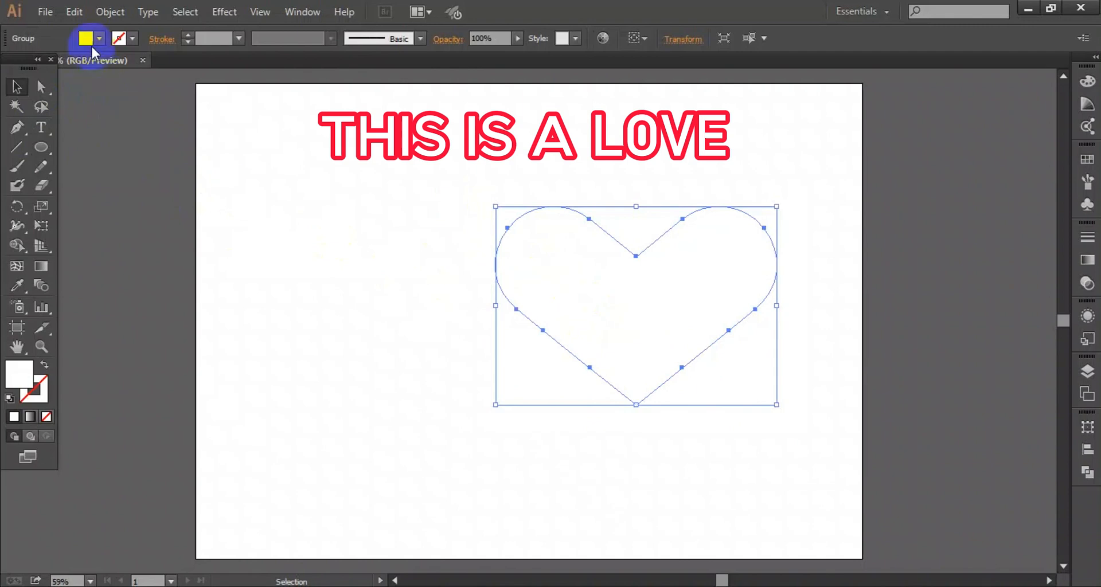
left_click(121, 41)
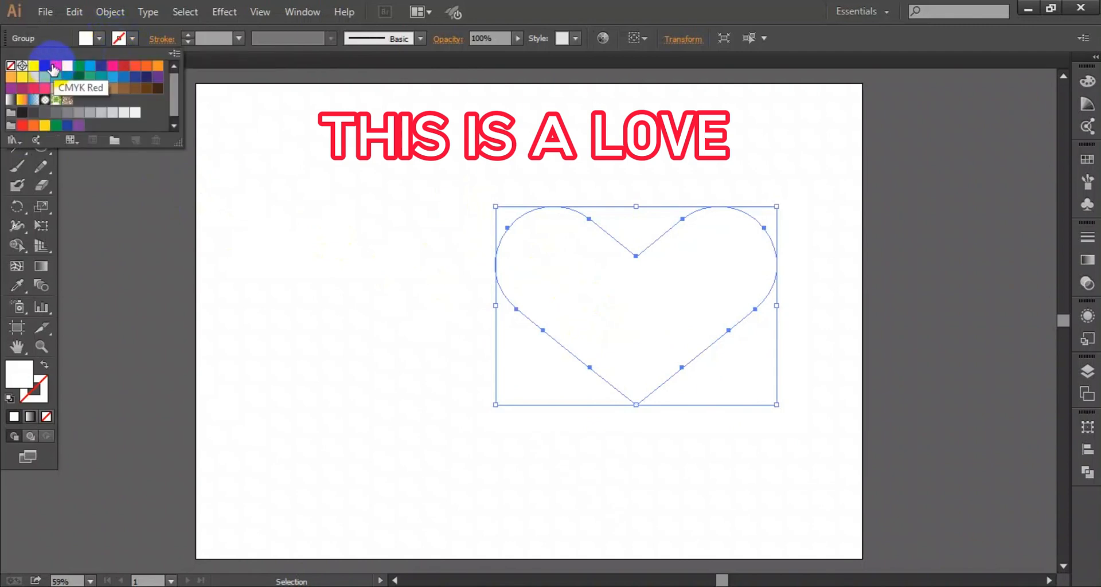
left_click(55, 68)
left_click(313, 238)
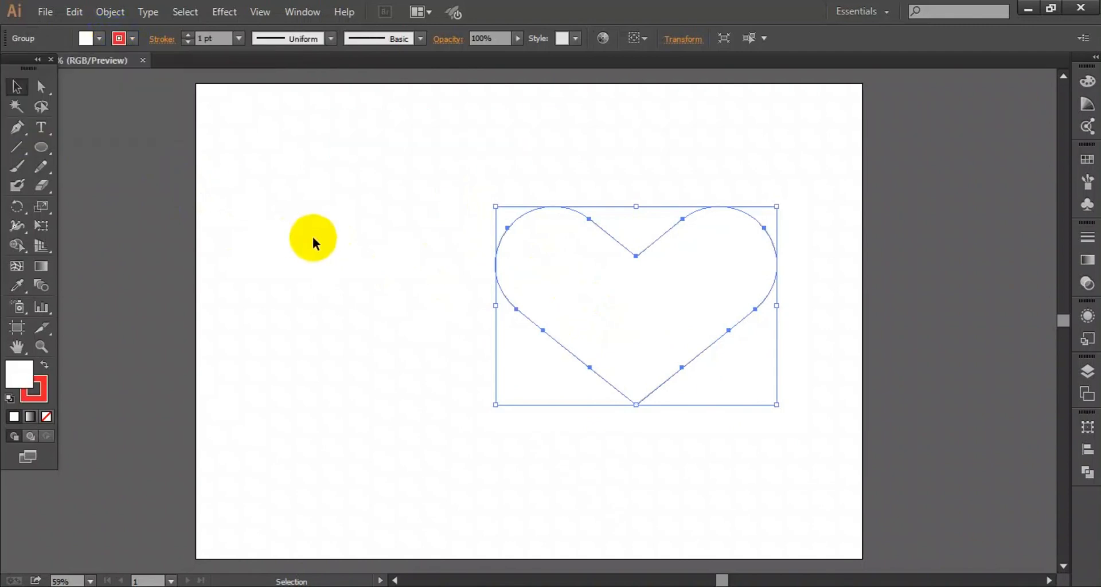
left_click(317, 240)
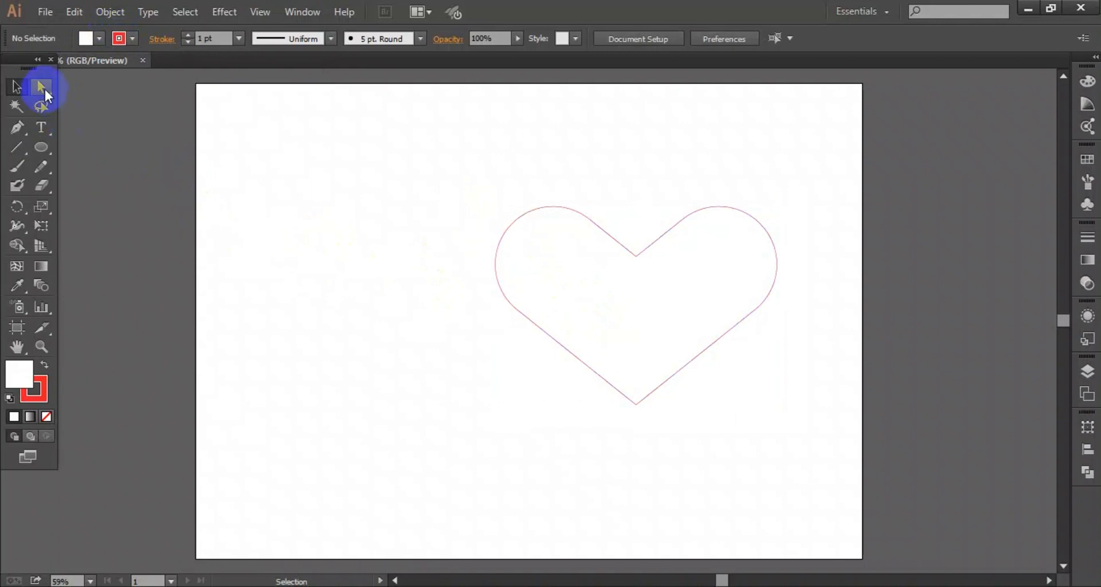
Draw a circle in the empty area left of the heart and fill it with the default linear gradient.
left_click(43, 149)
left_click_drag(304, 233, 327, 298)
left_click_drag(1085, 322, 1088, 286)
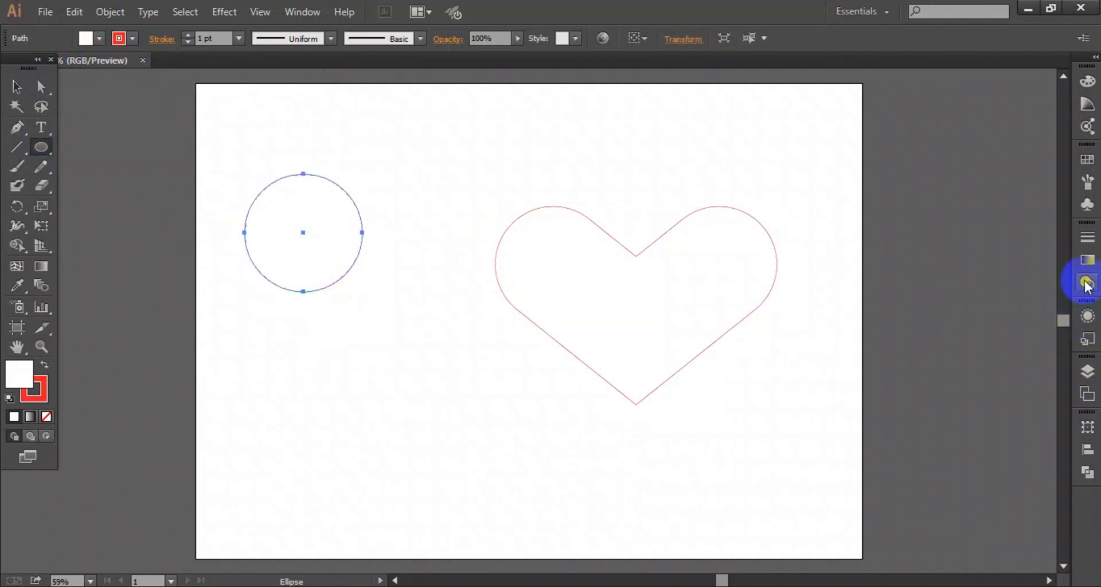
left_click(1087, 264)
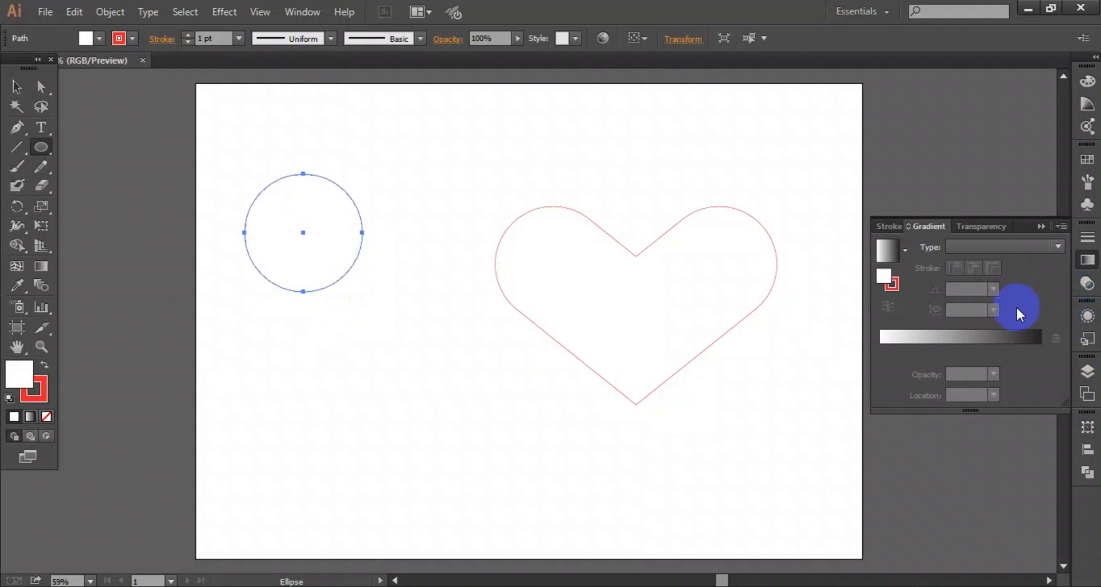
left_click(1038, 347)
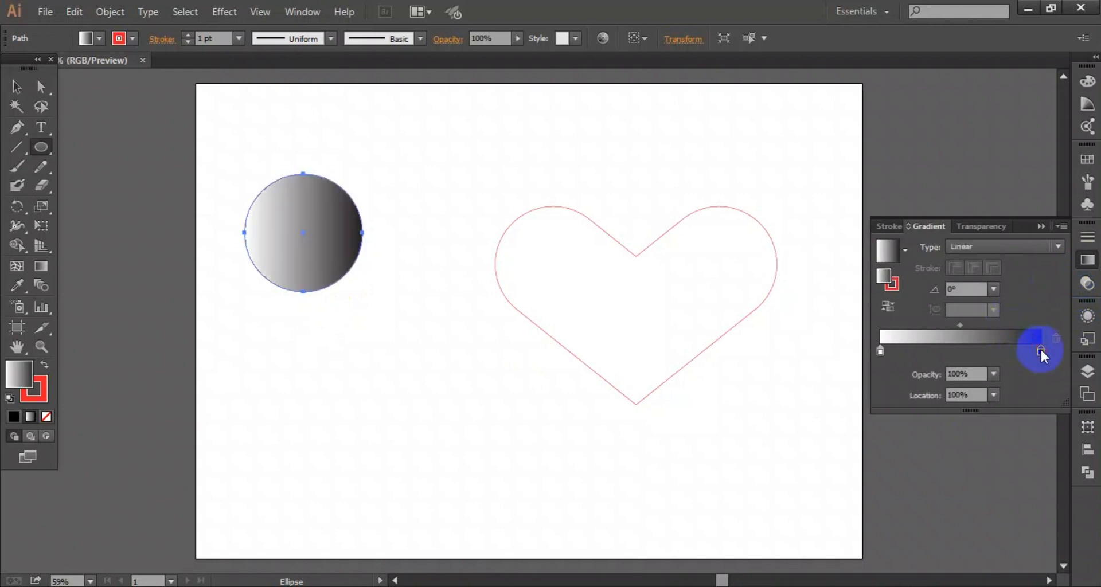
Set the circle gradient's end stop to red and its start stop to dark blue.
double_click(1041, 349)
left_click(877, 402)
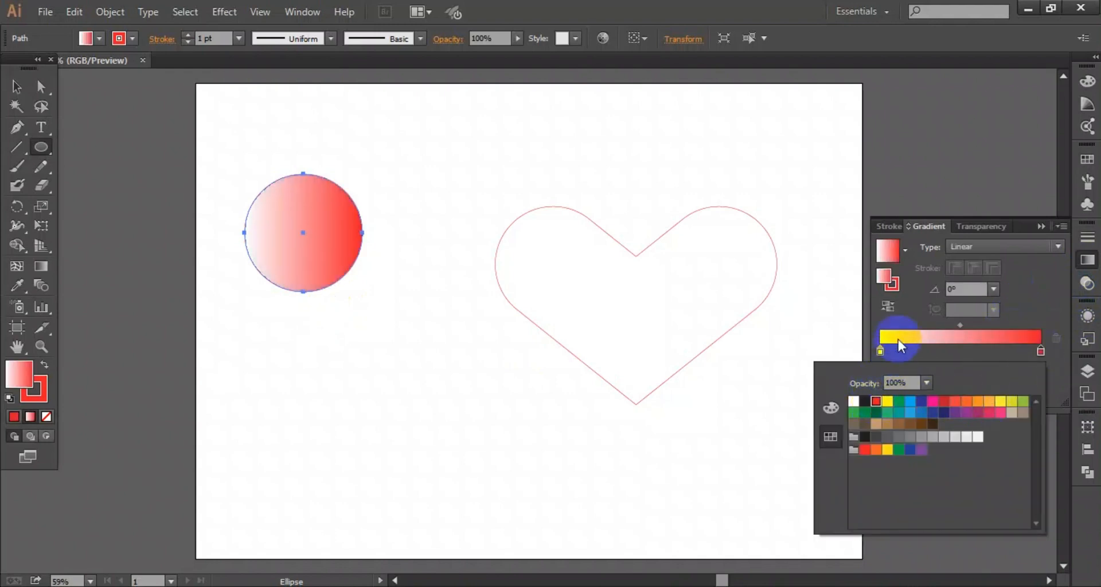
left_click(880, 351)
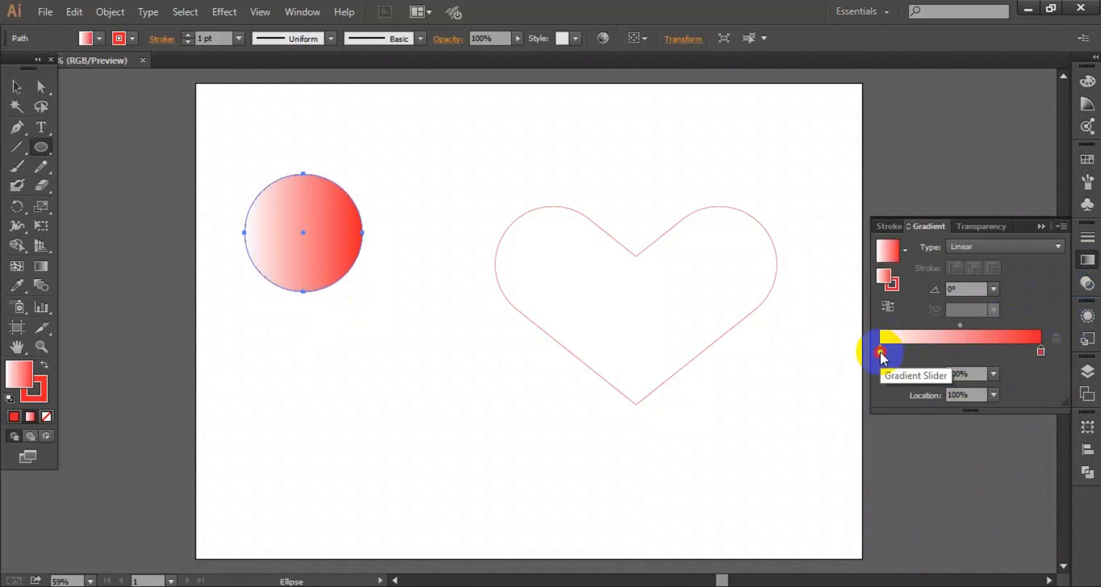
double_click(880, 353)
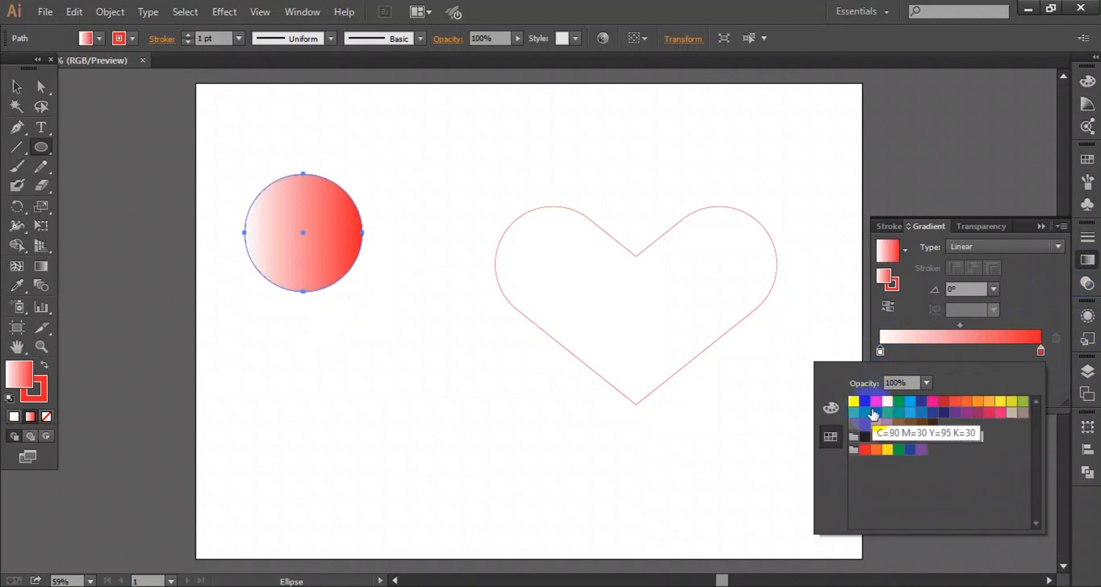
left_click(921, 405)
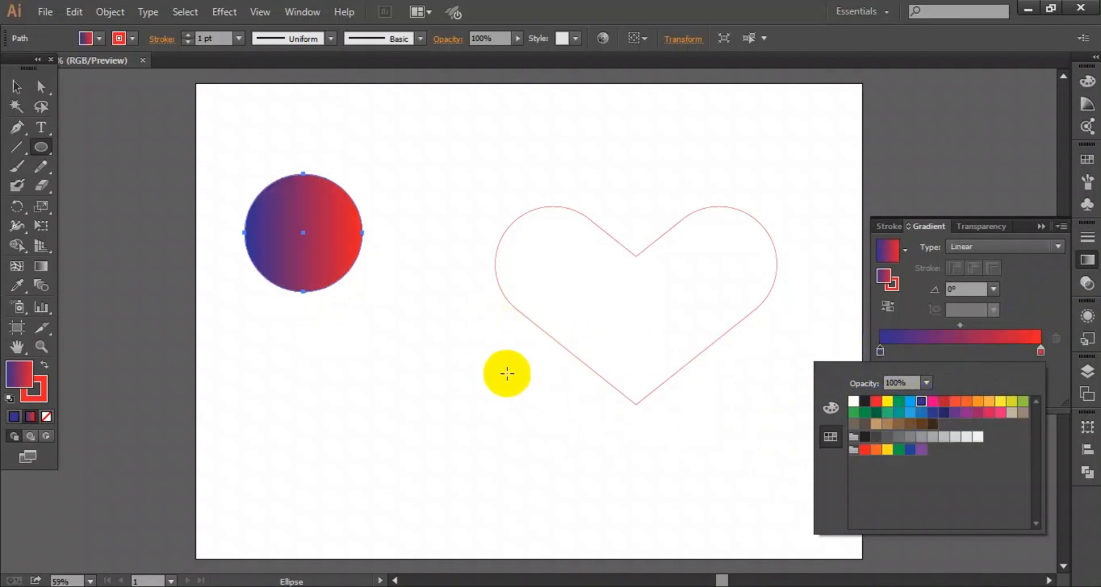
Duplicate the blue-to-red gradient circle directly below the original, near the artboard's lower edge.
left_click(30, 130)
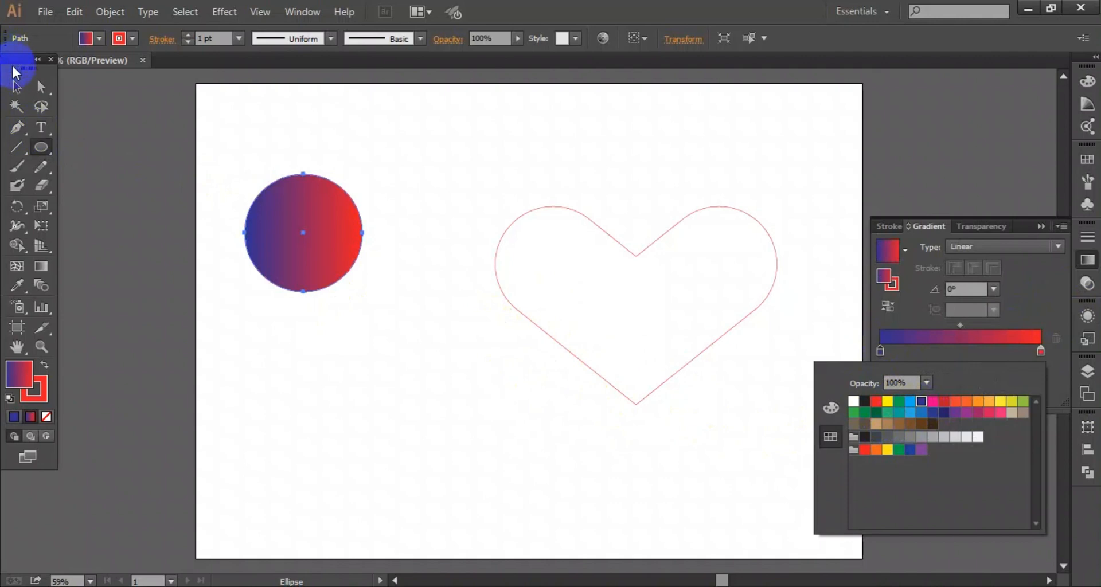
left_click(13, 90)
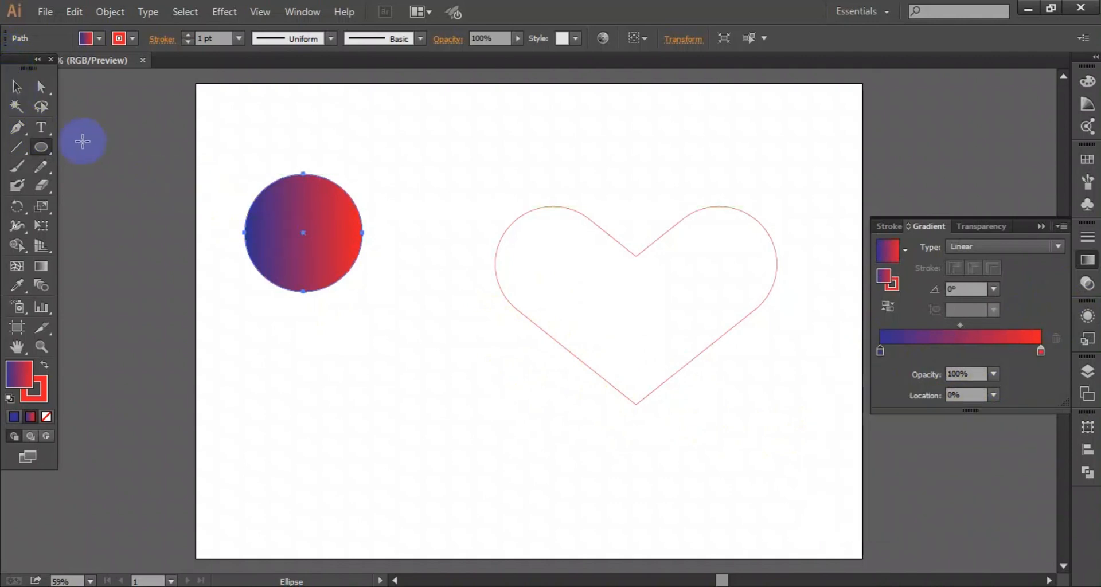
left_click(17, 87)
left_click(290, 243)
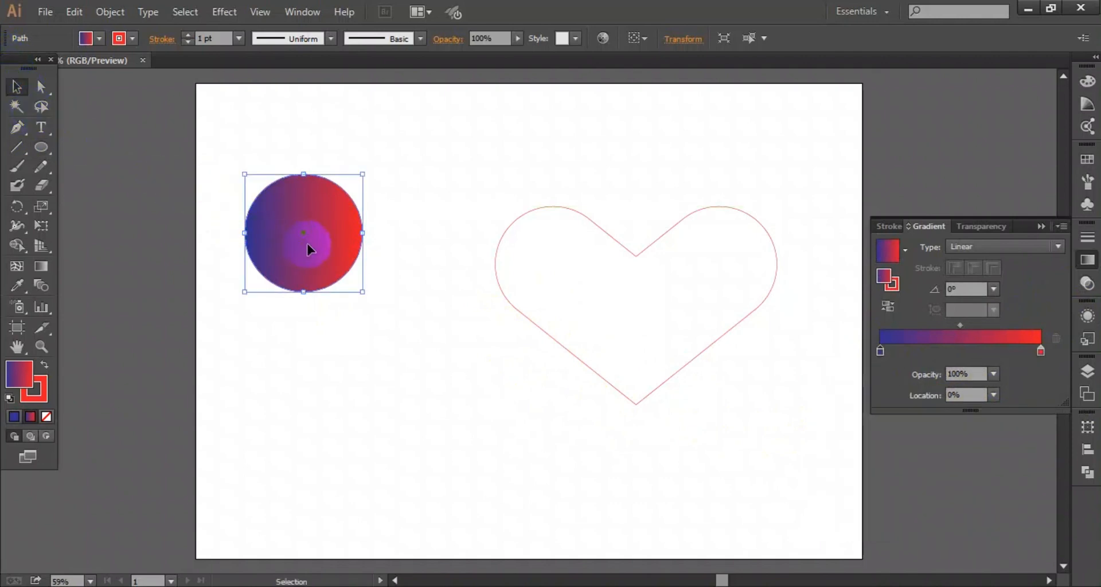
left_click_drag(312, 230, 310, 459)
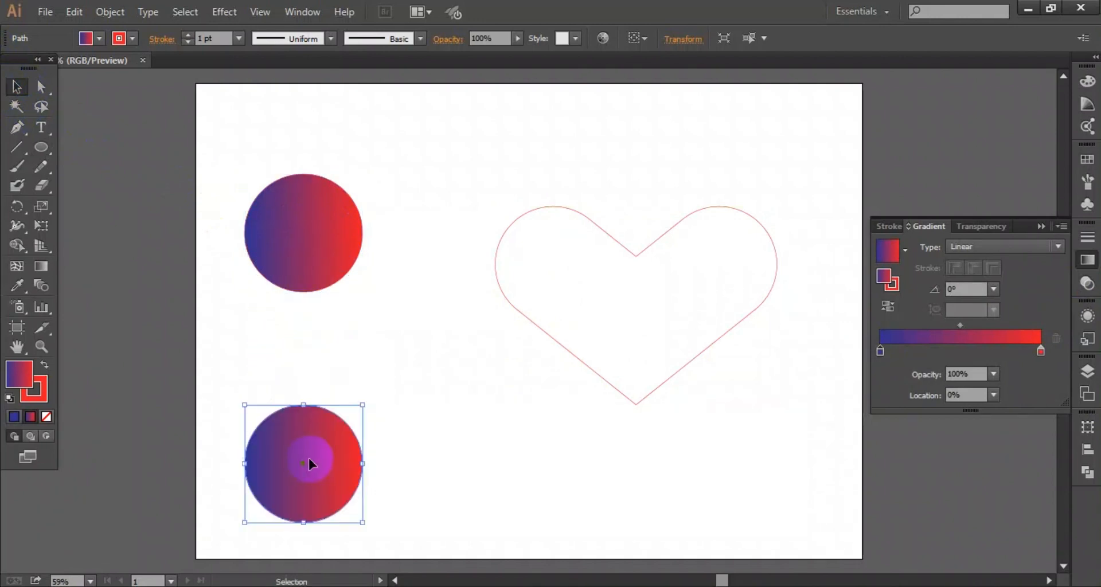
Fill the lower circle with the preset yellow-to-orange-to-red linear gradient.
left_click(1041, 351)
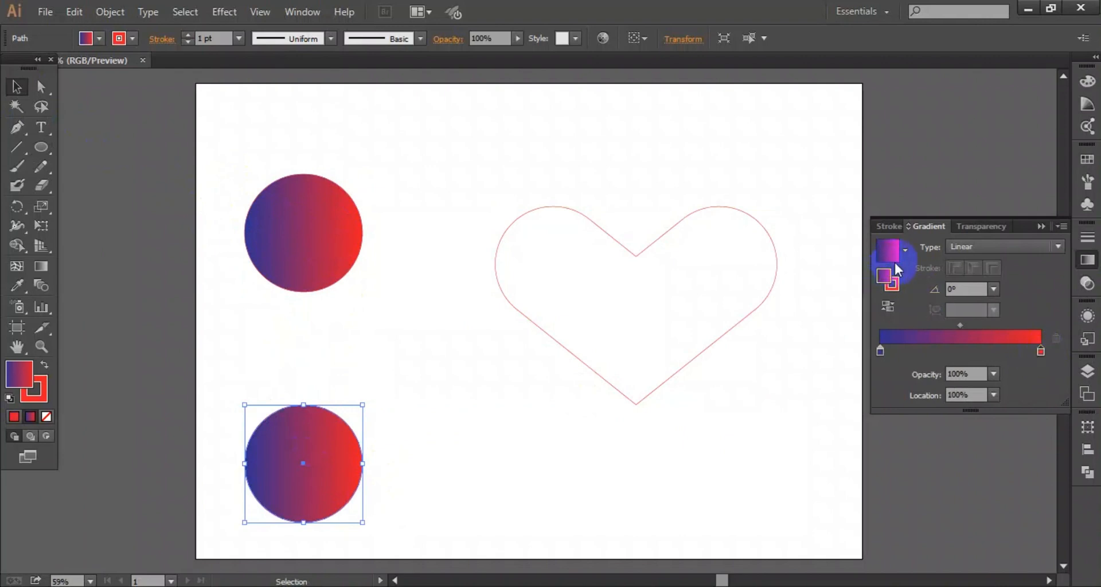
left_click(905, 250)
left_click(849, 308)
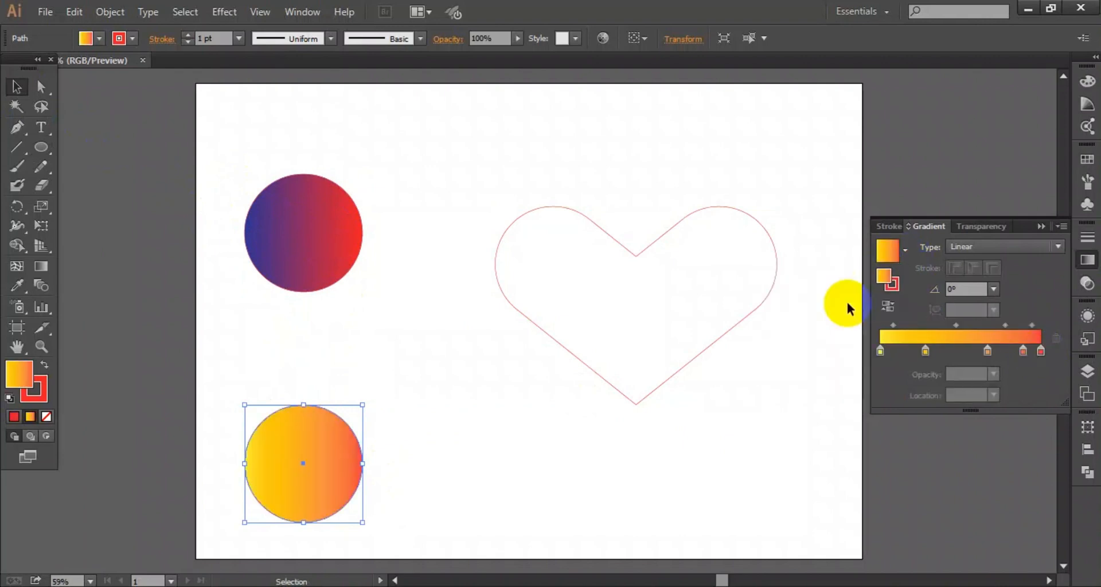
Select both gradient circles and set the blend spacing to 250 specified steps.
left_click_drag(200, 100, 376, 501)
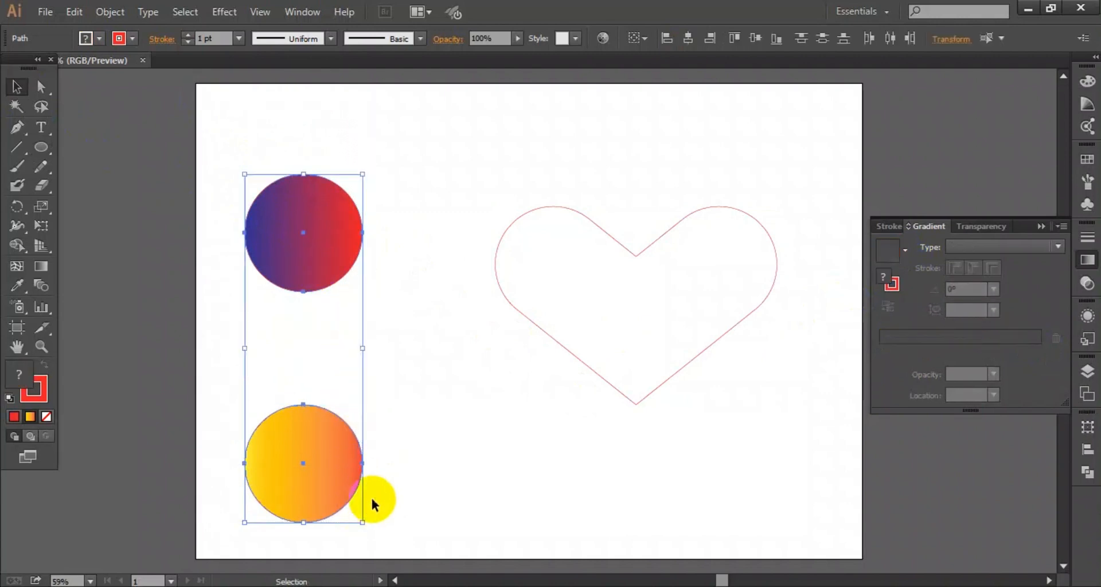
left_click(92, 15)
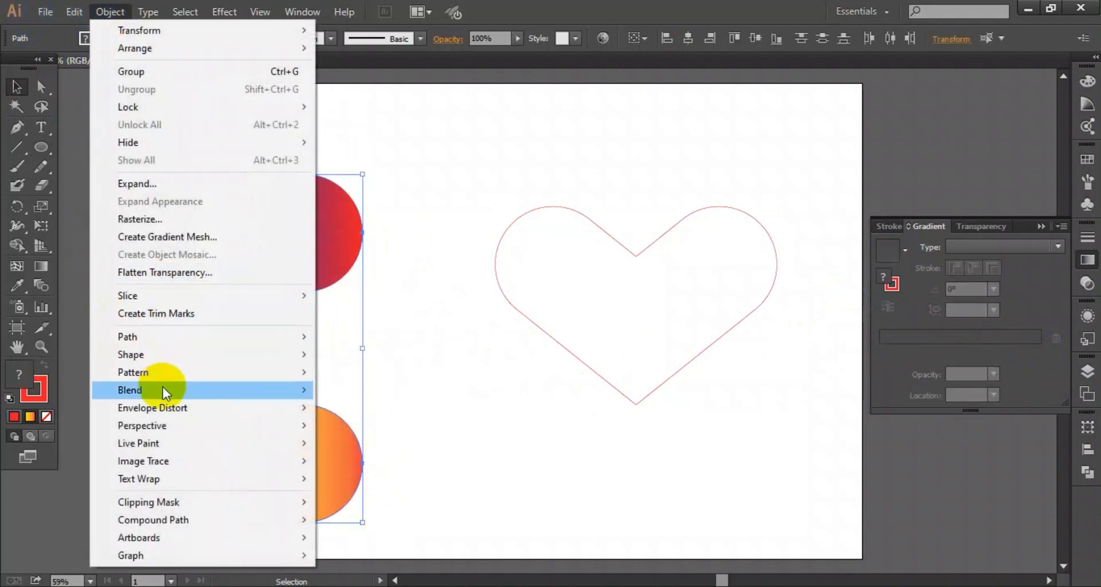
mouse_move(162, 390)
left_click(388, 431)
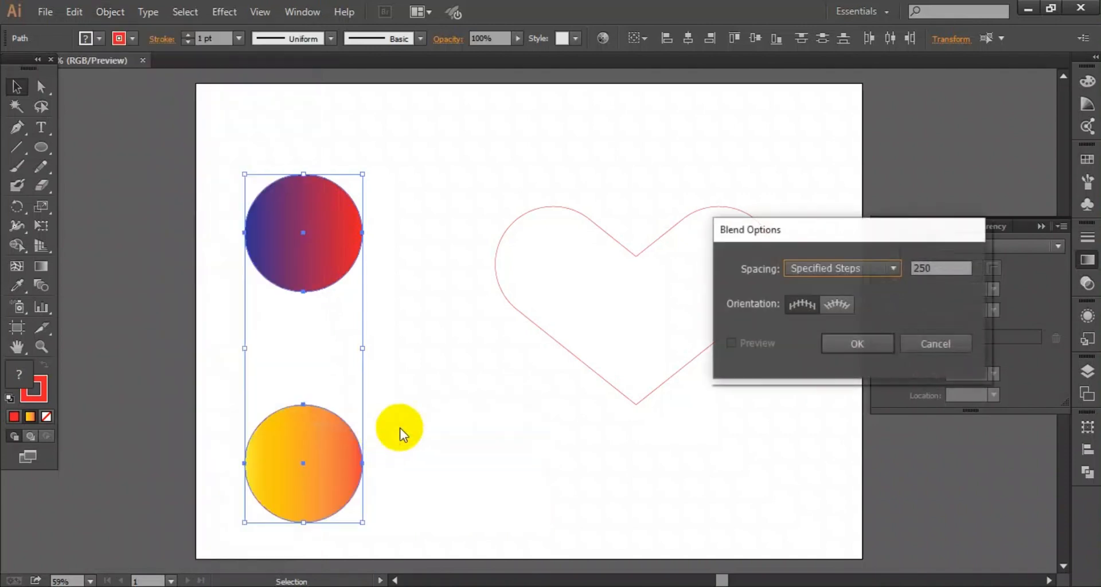
left_click(855, 345)
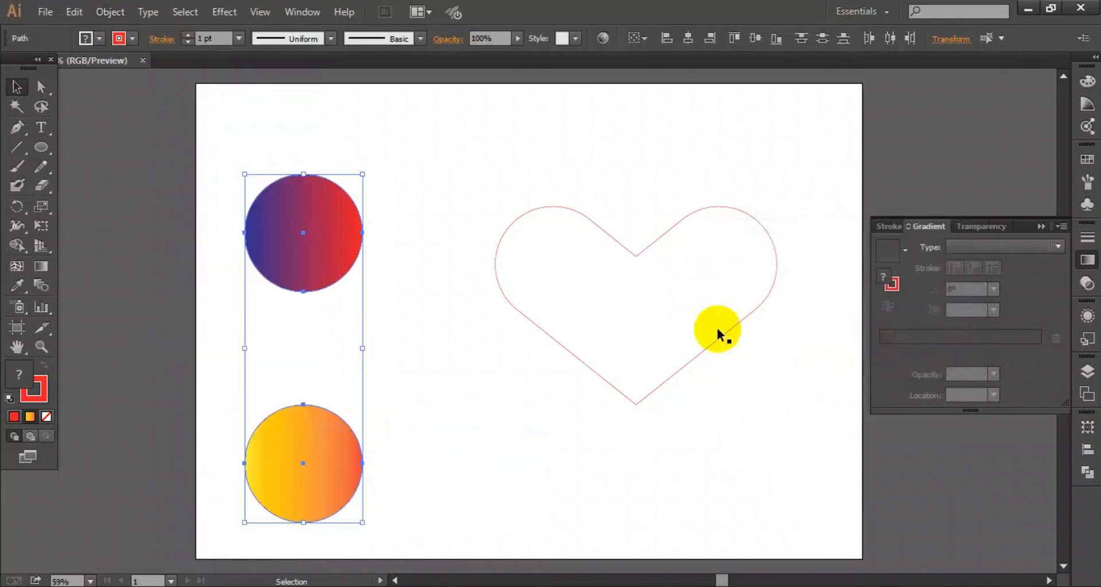
left_click(106, 12)
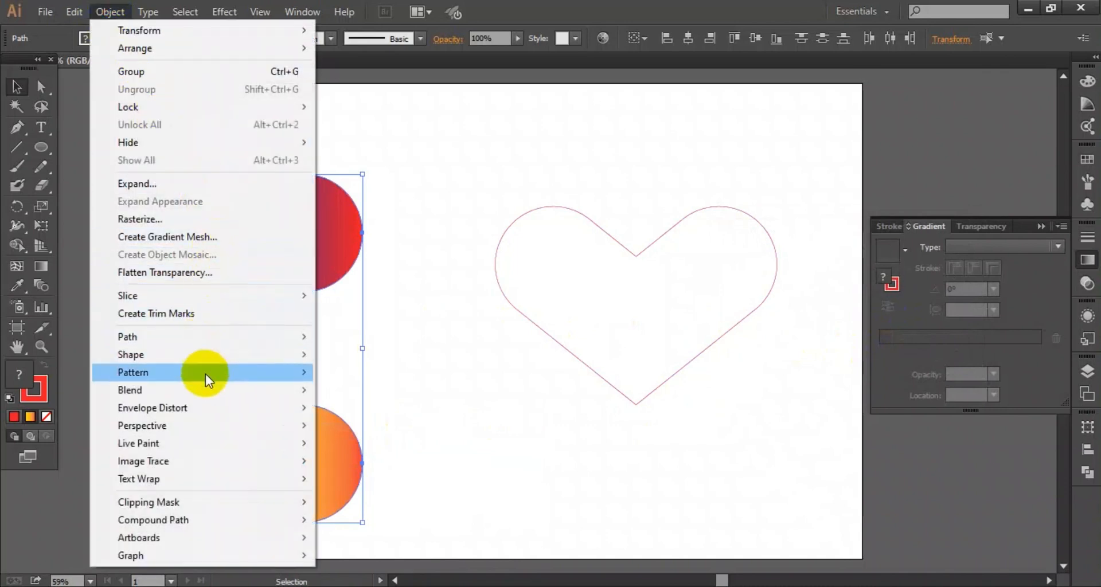
mouse_move(201, 384)
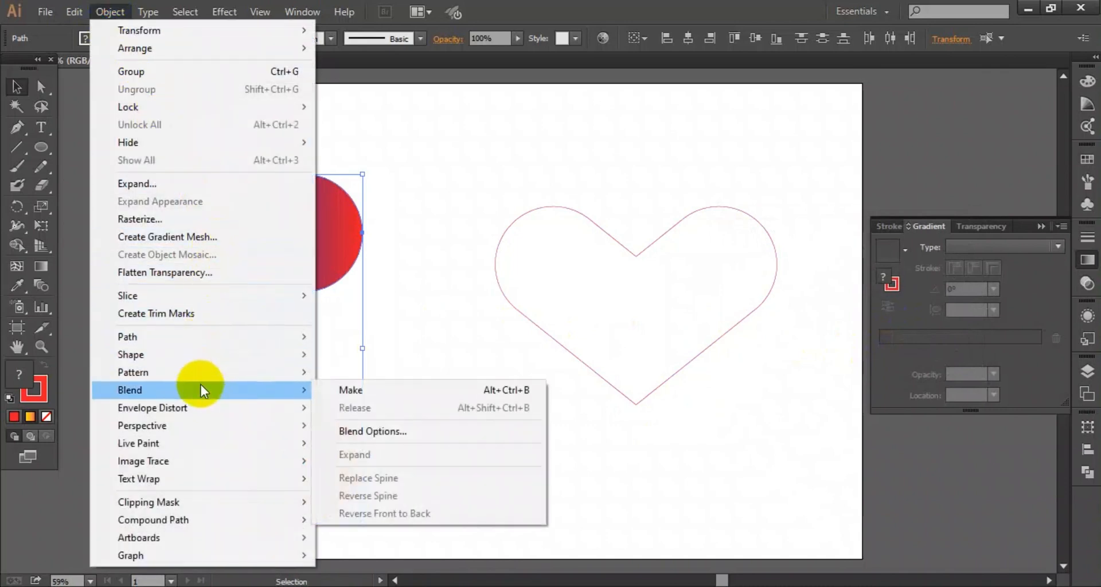
left_click(361, 440)
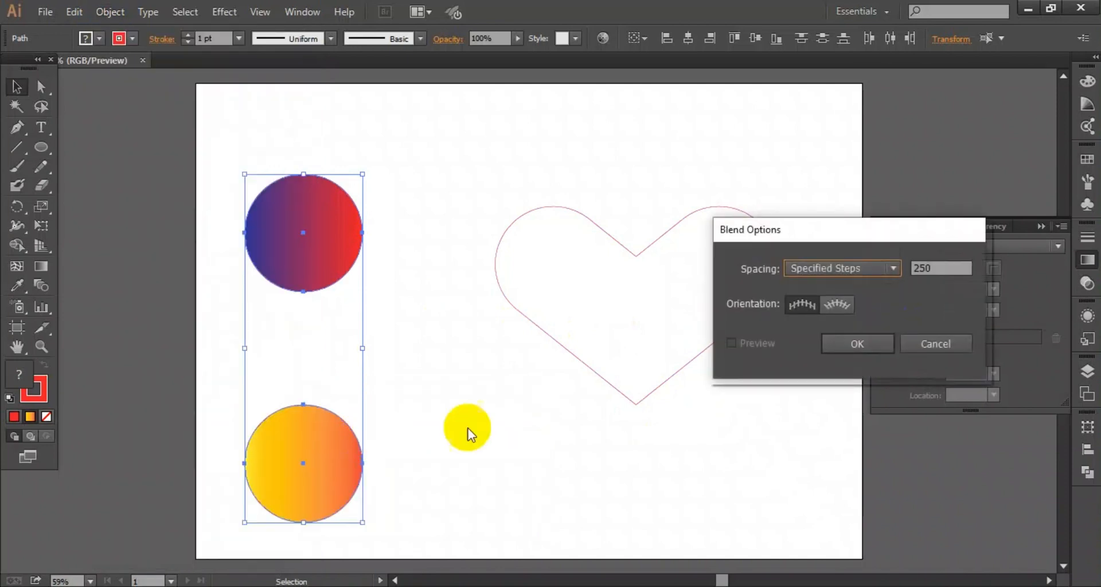
left_click(863, 341)
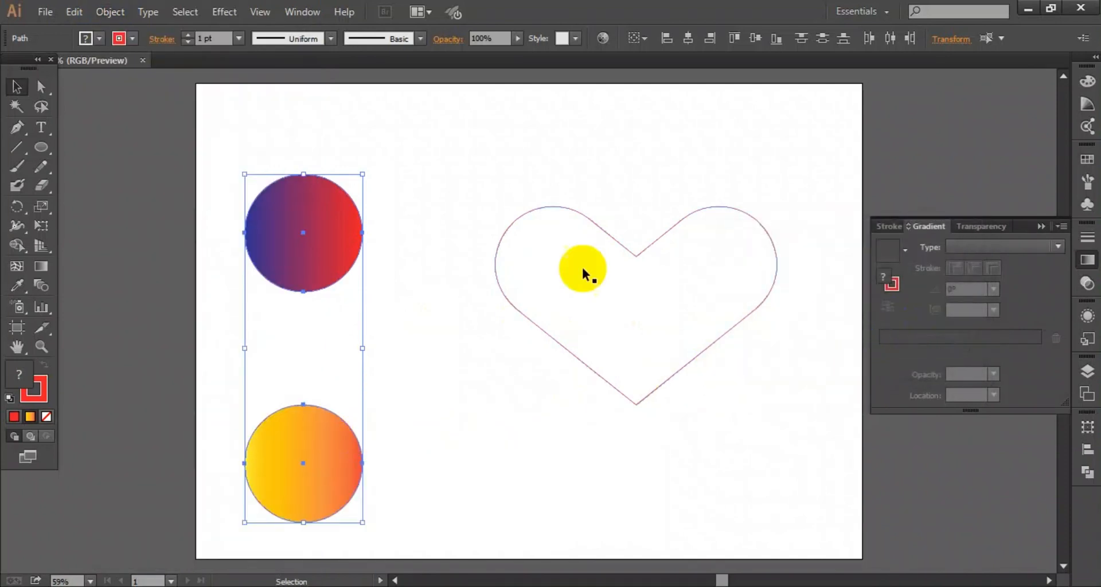
Make a blend between the two gradient circles.
left_click(111, 12)
mouse_move(162, 394)
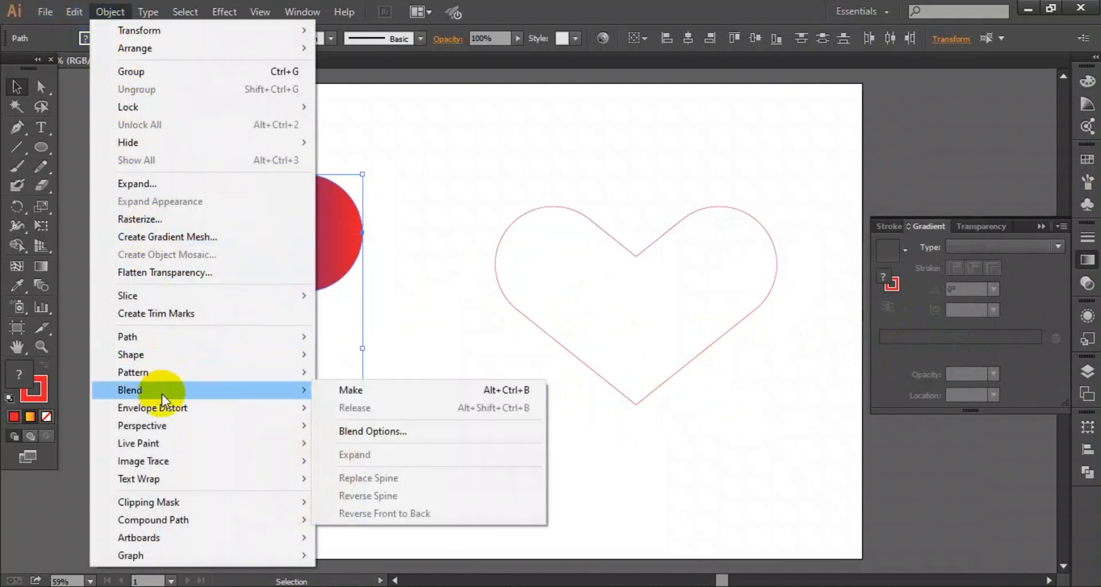
left_click(363, 391)
Select the circle blend together with the heart outline and replace the blend's spine with the heart path.
left_click_drag(235, 93, 650, 284)
left_click(110, 12)
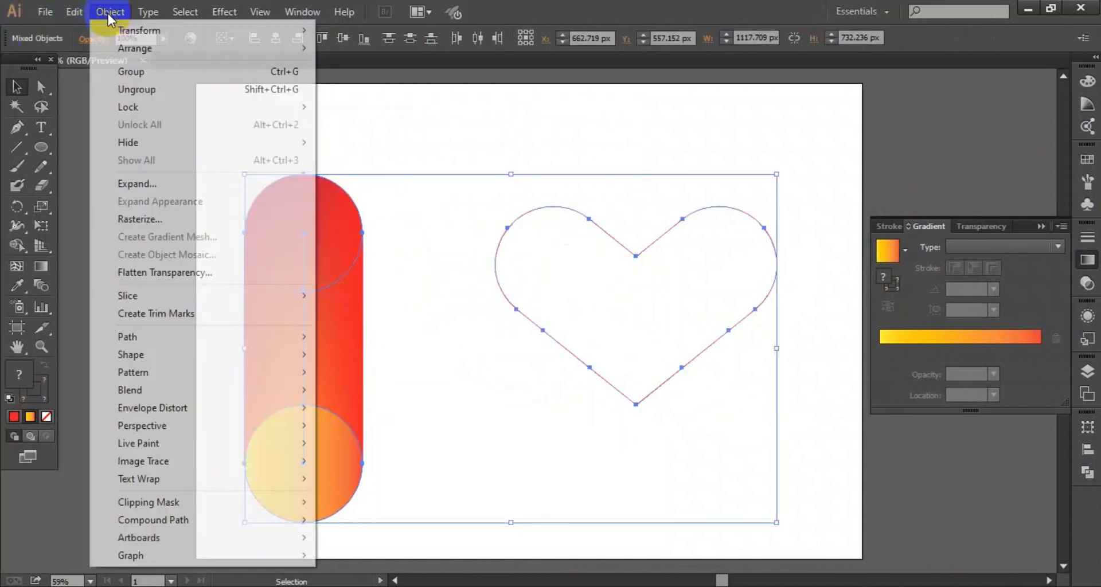
mouse_move(142, 385)
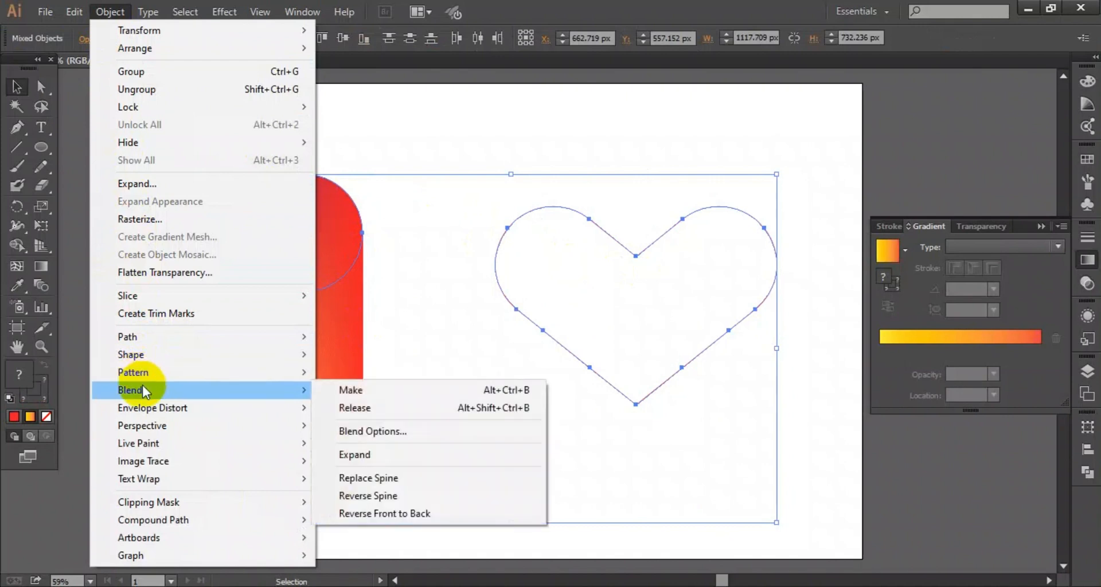
left_click(339, 483)
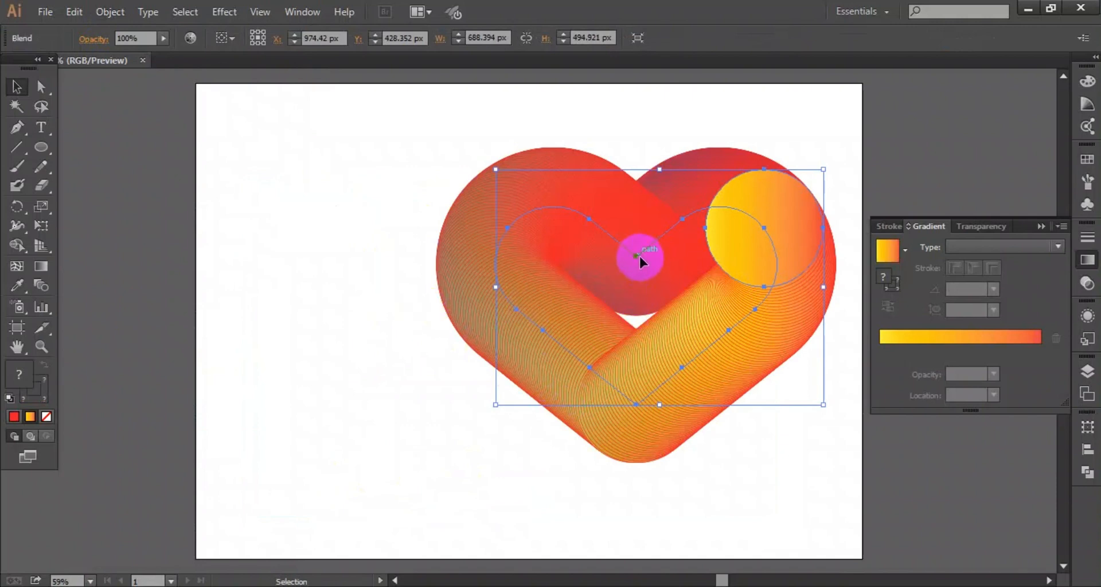
Move the heart blend to the middle of the artboard and enlarge it proportionally from its center to about 783 by 563 px.
left_click_drag(639, 256, 528, 263)
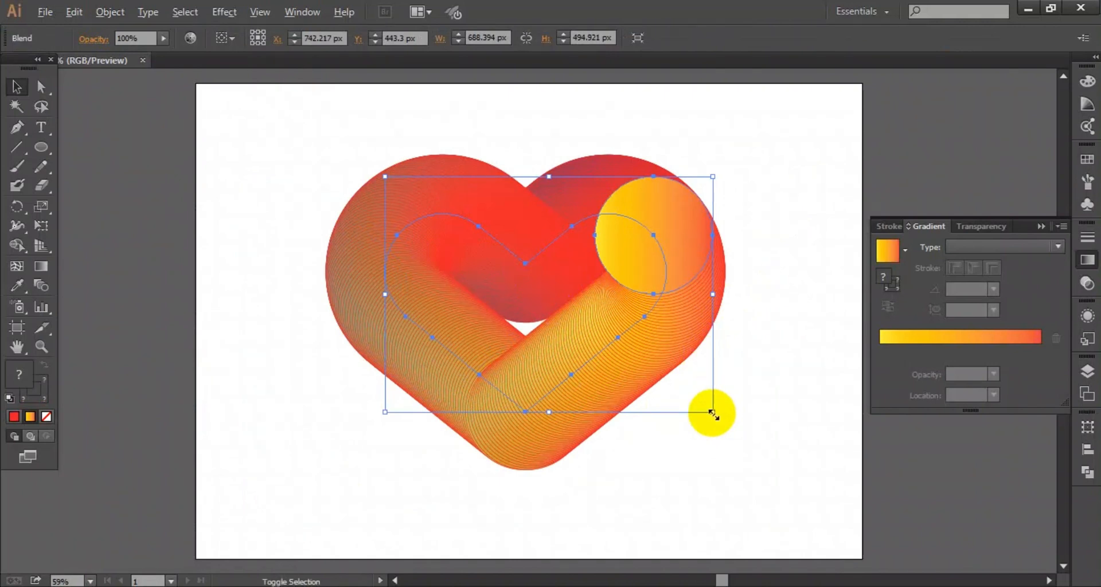
left_click_drag(712, 412, 735, 428)
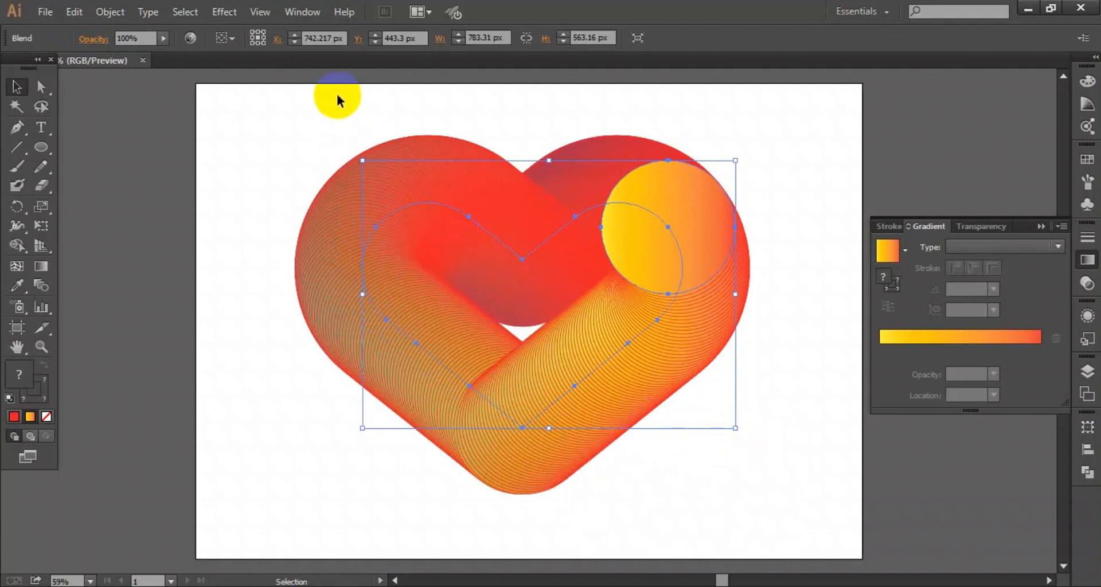
key("a")
key("ctrl+minus")
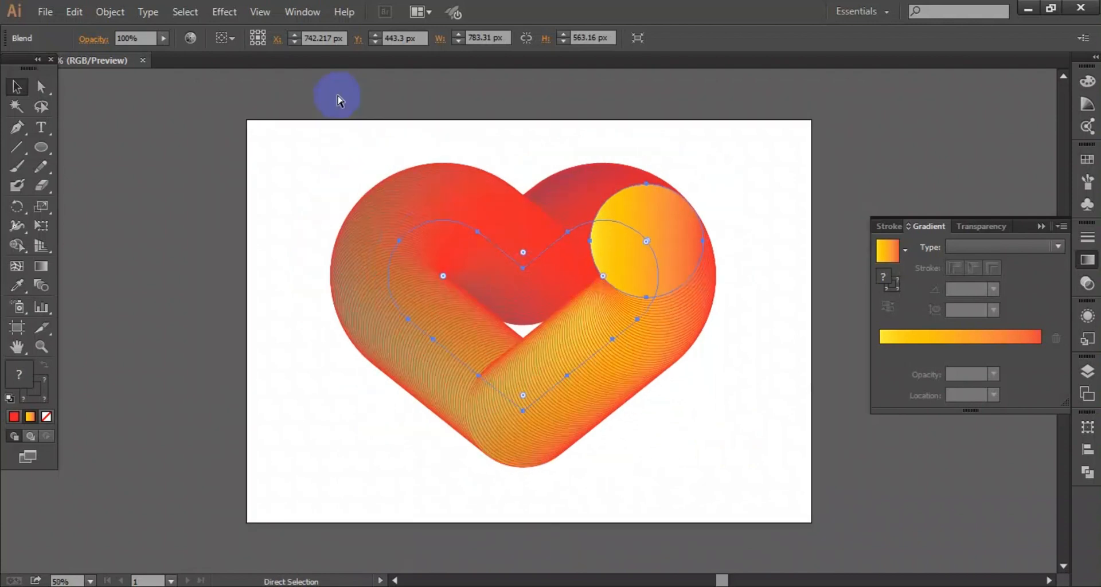
key("ctrl+plus")
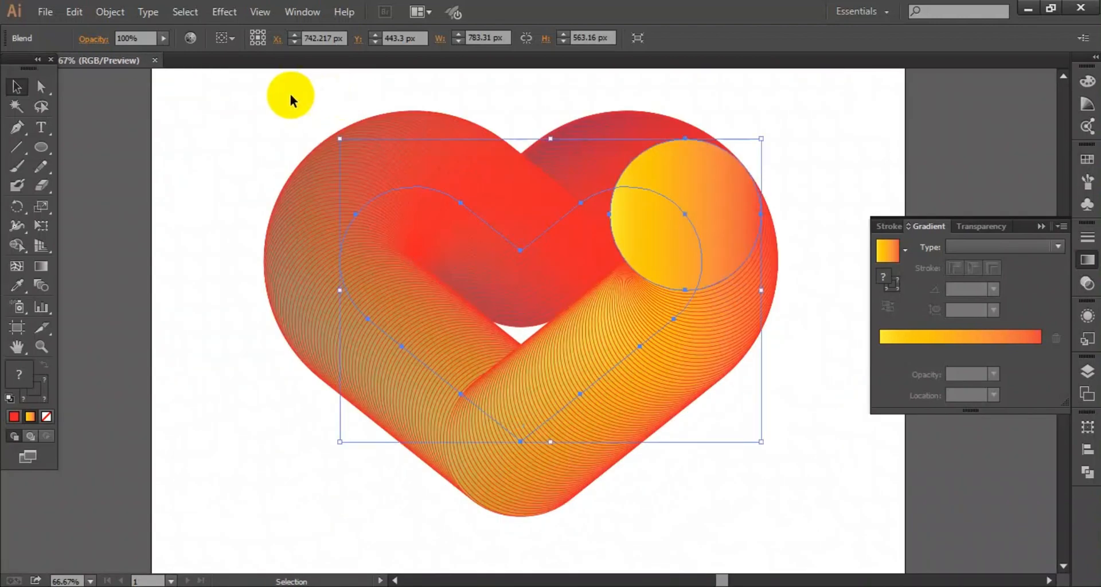
key("ctrl")
scroll(291, 99, "down", 1)
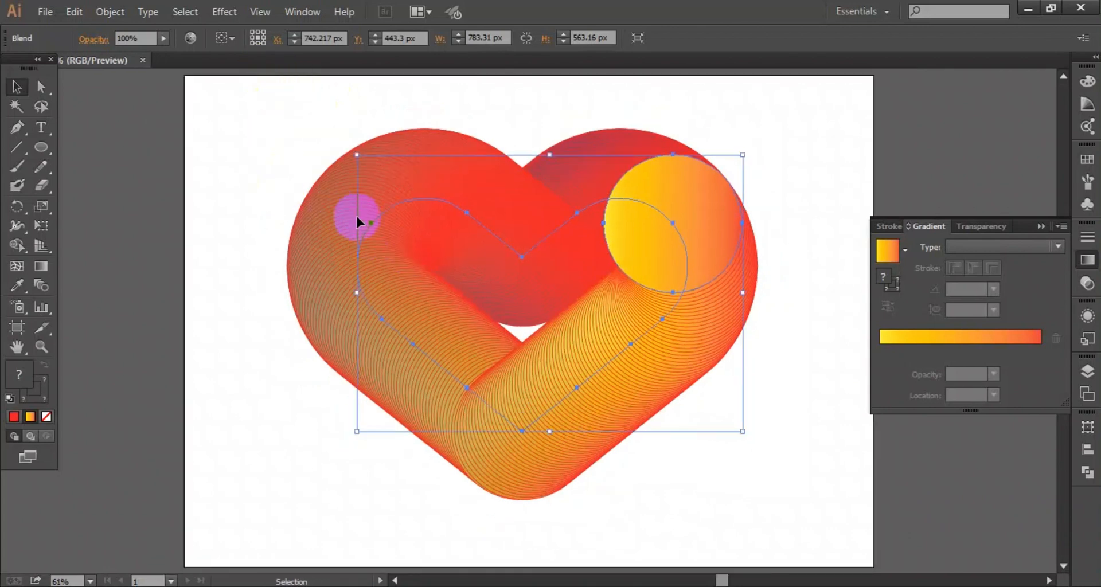
Apply a Roughen effect to the heart blend with 19% relative size, detail 31/in and corner points, and deselect it.
left_click(224, 13)
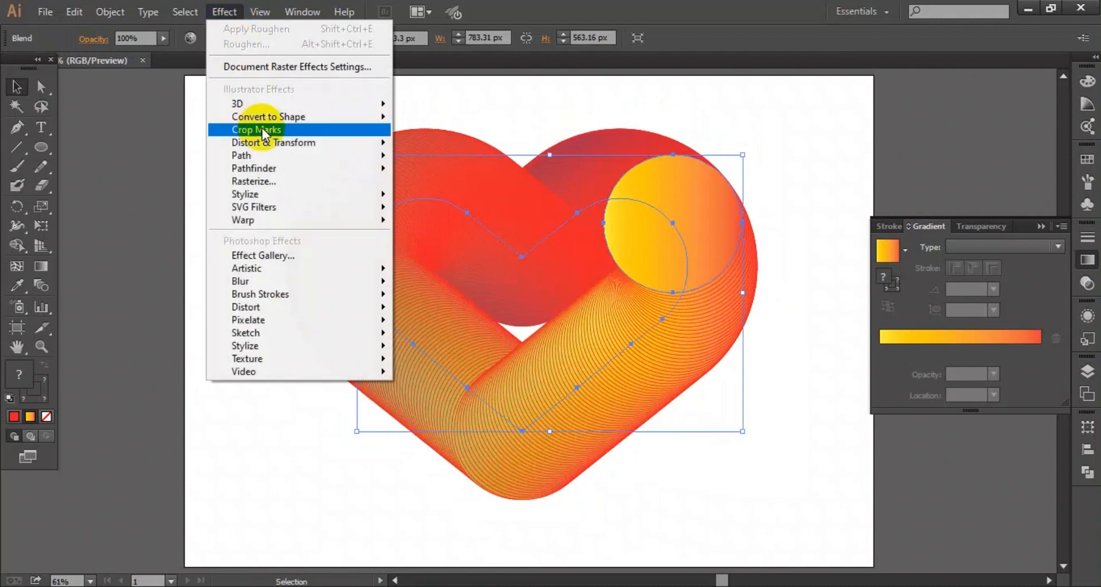
mouse_move(264, 143)
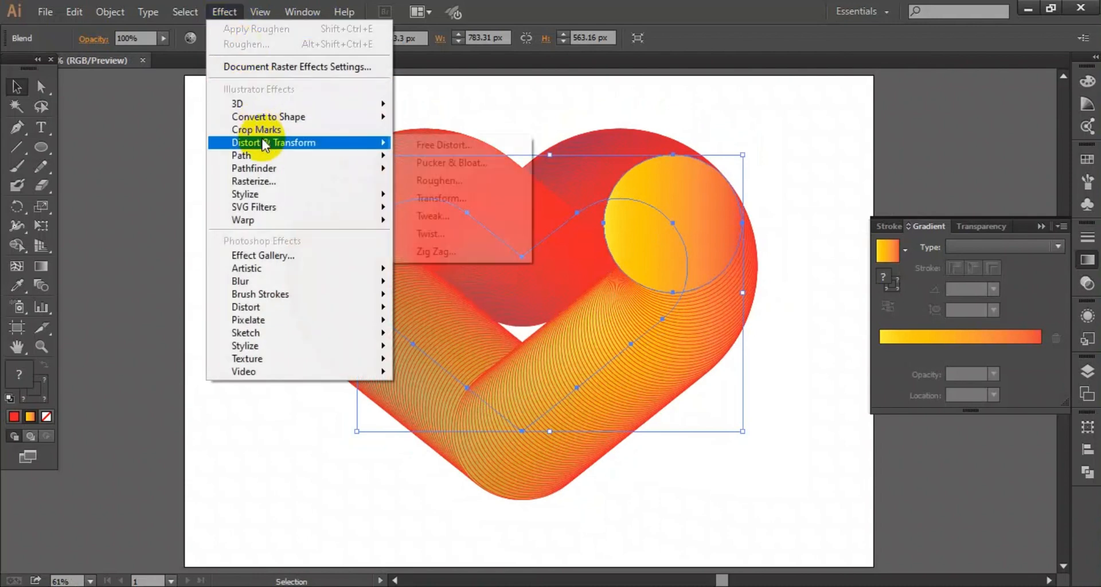
left_click(415, 181)
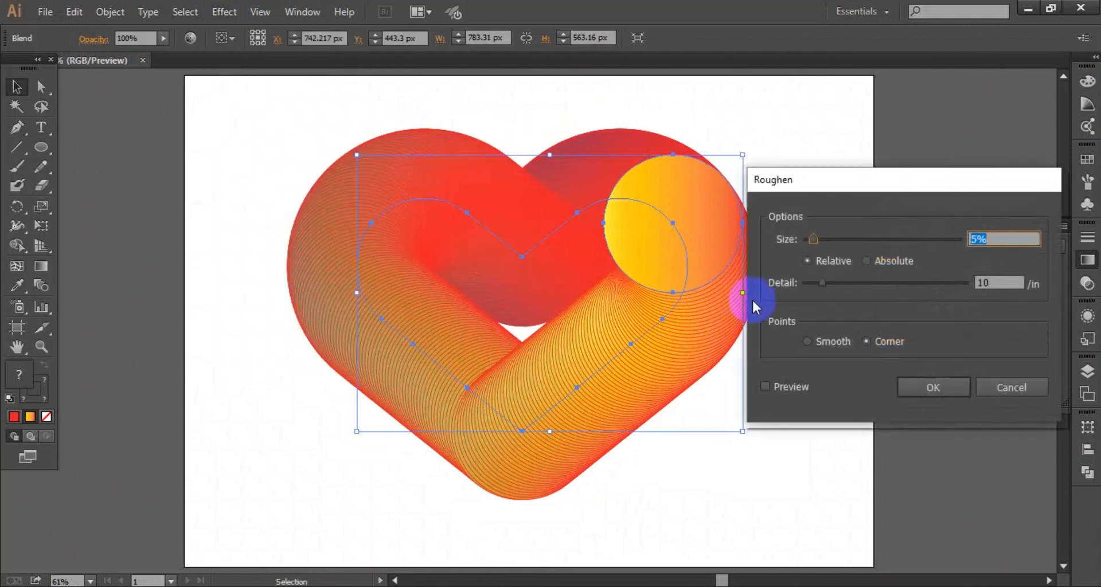
left_click(783, 386)
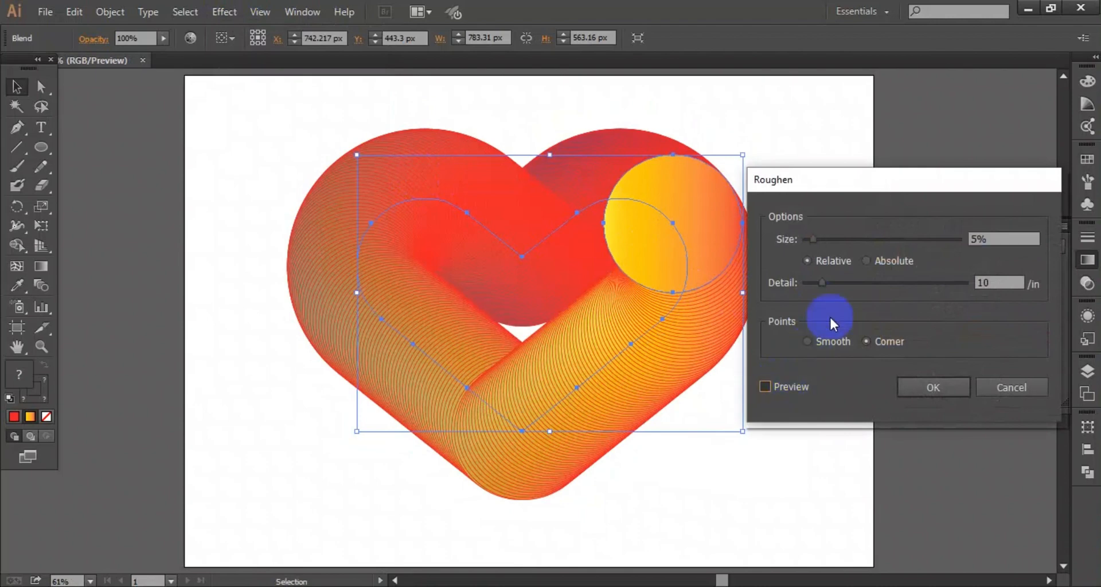
left_click(832, 238)
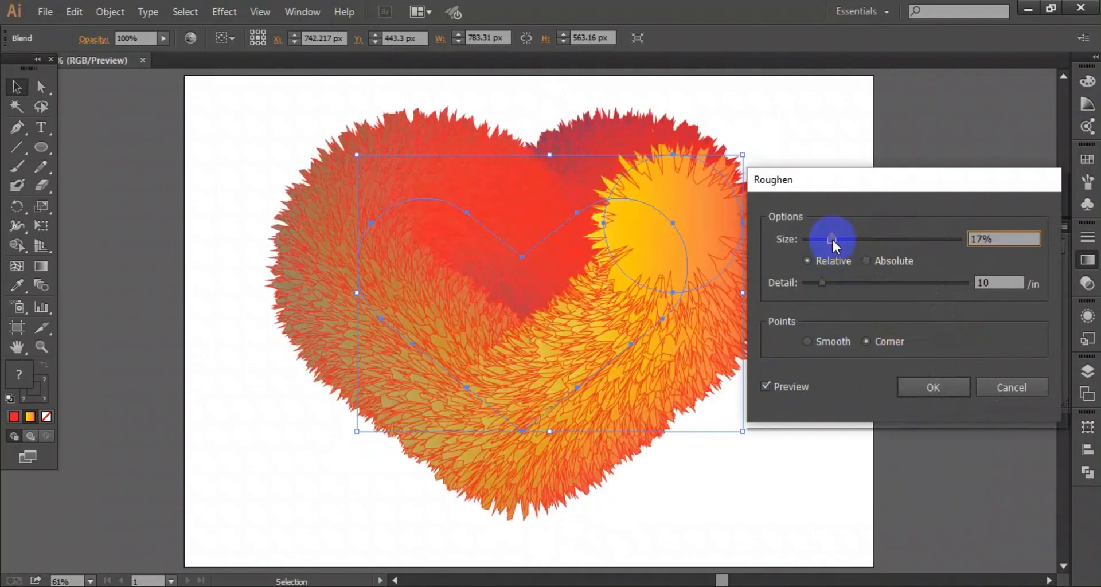
left_click(848, 241)
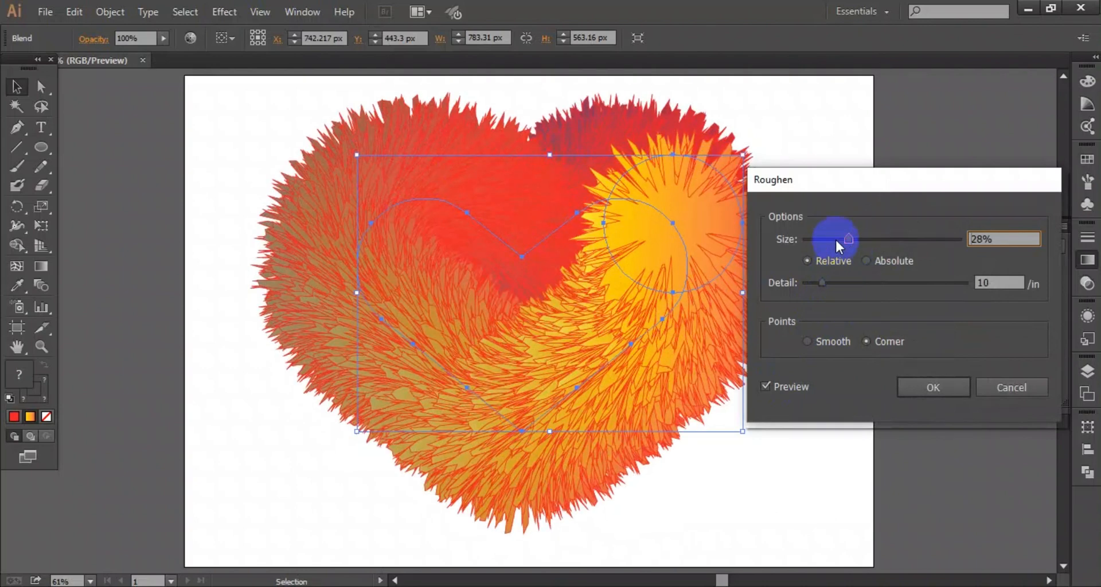
left_click(835, 239)
left_click(838, 284)
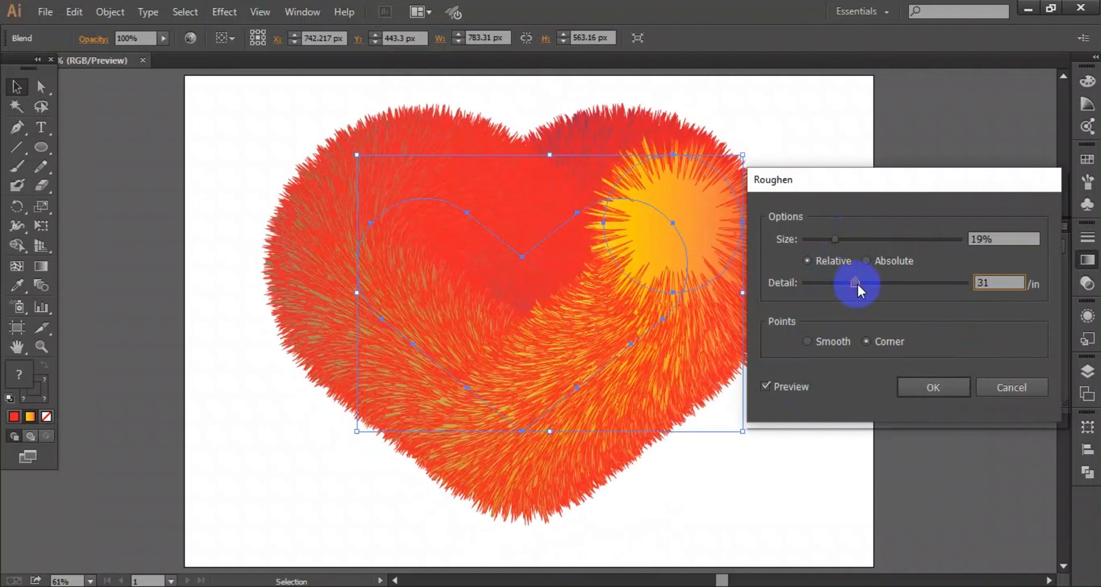
left_click(933, 385)
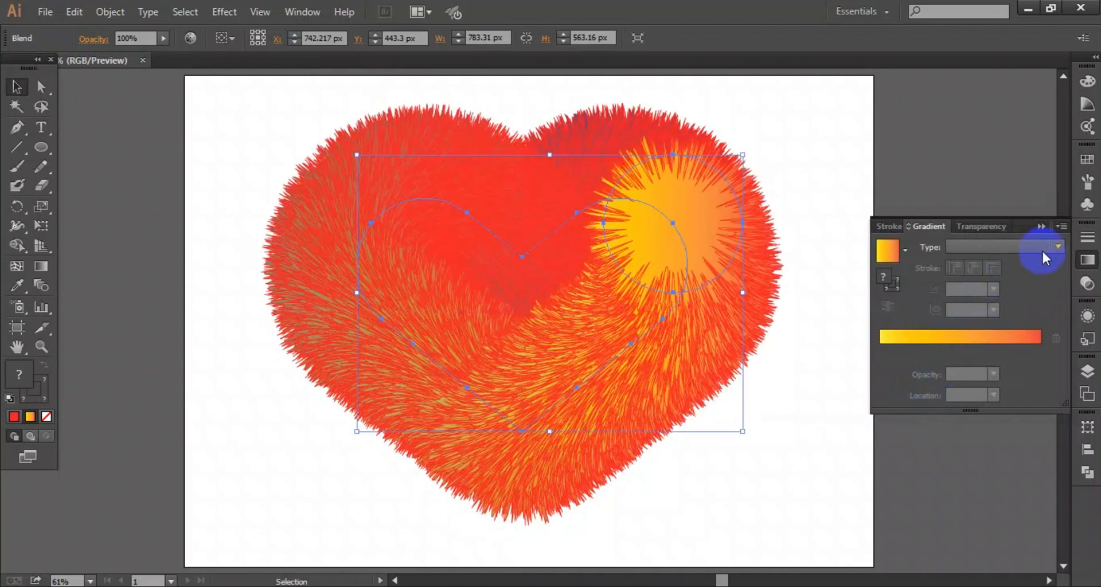
left_click(1041, 227)
left_click(785, 390)
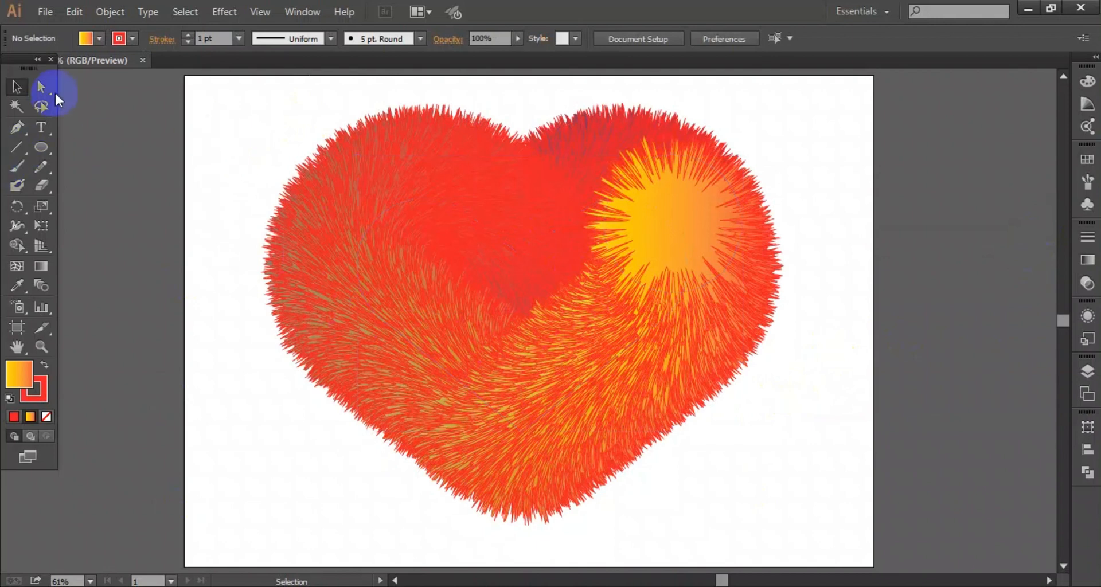
Add the point text "This is love" at 36 pt below the heart's lower right side.
left_click(39, 126)
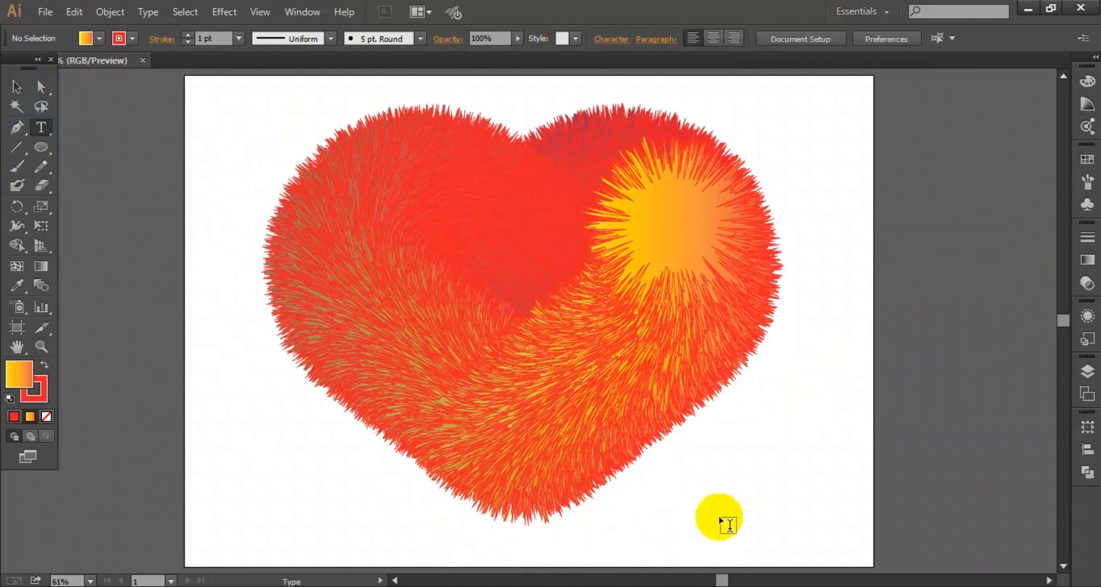
left_click(655, 521)
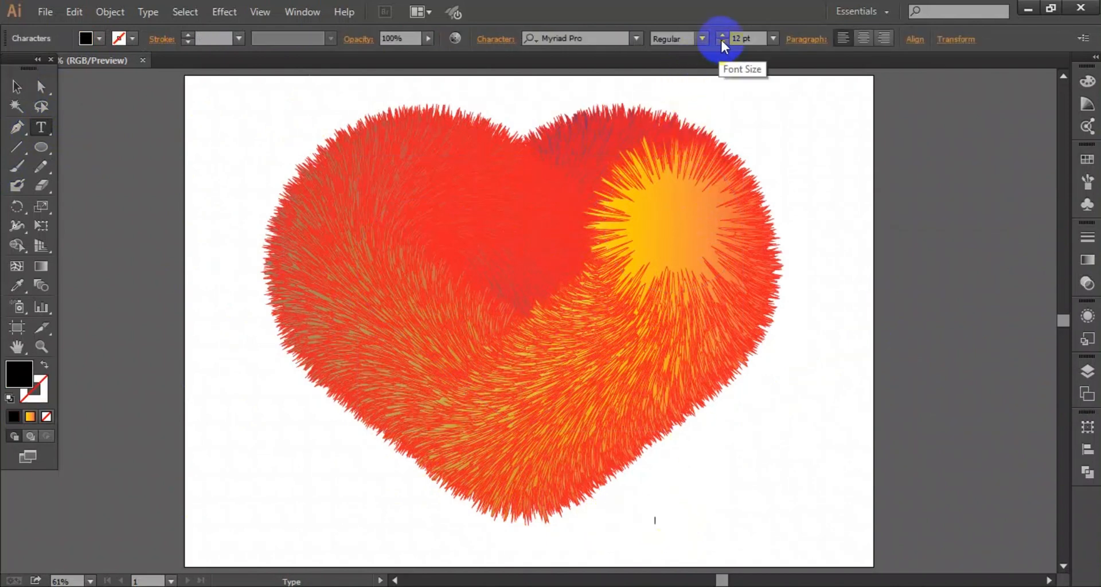
left_click(774, 37)
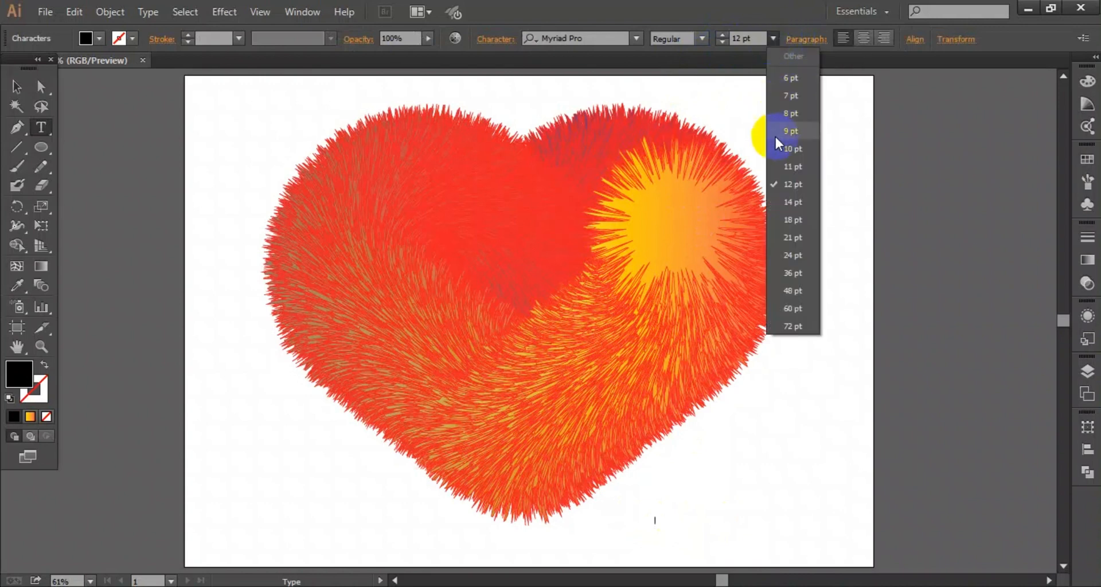
left_click(799, 272)
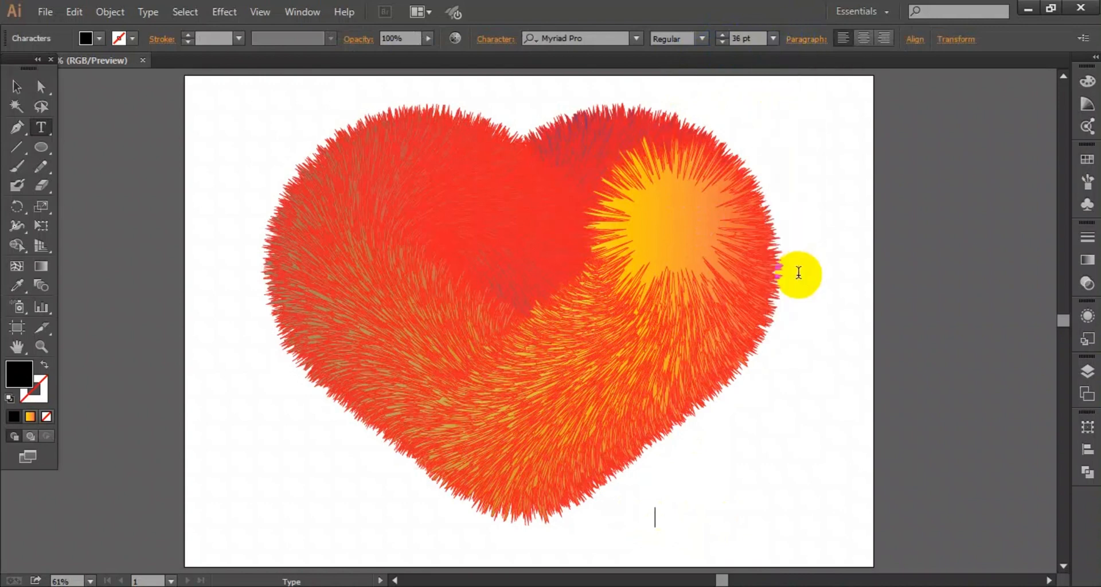
type("This is love")
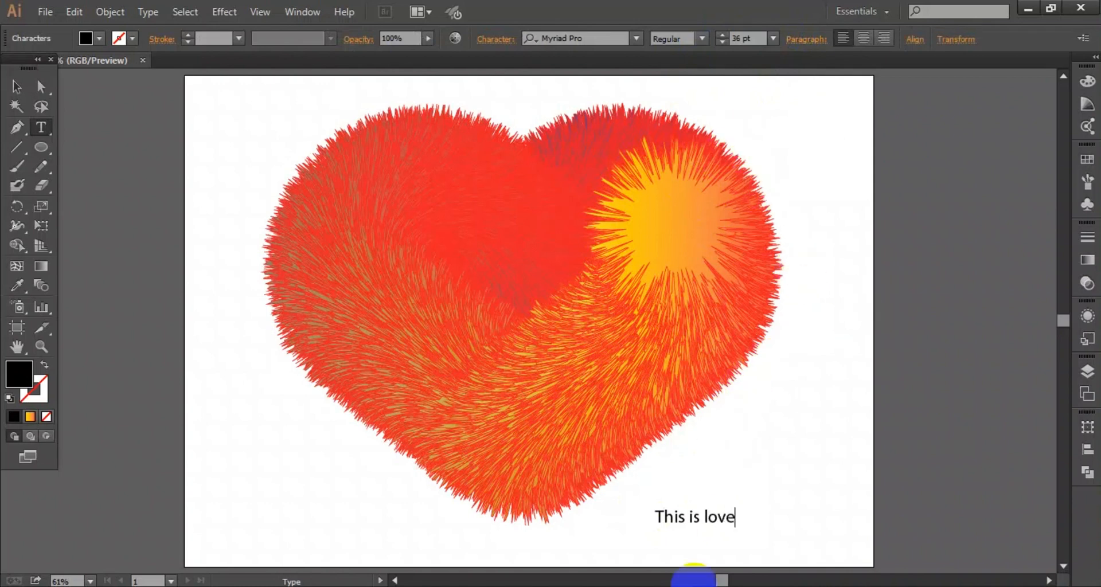
Select the whole "This is love" text, recolor it by sampling the heart's red gradient with the Eyedropper, and deselect it.
double_click(679, 523)
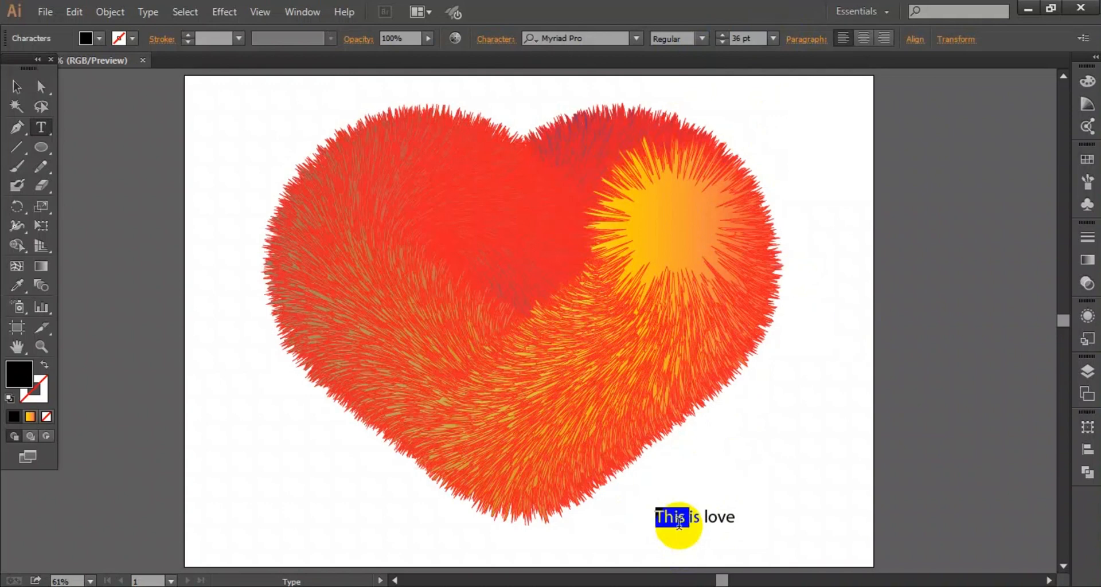
left_click(643, 519)
left_click_drag(643, 519, 585, 524)
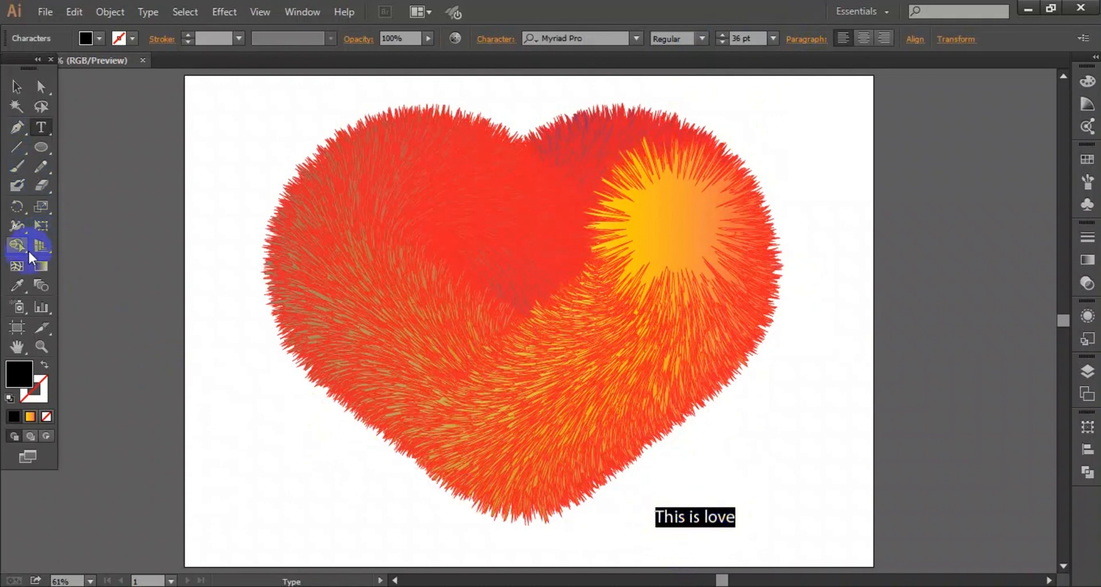
left_click(18, 284)
left_click(211, 227)
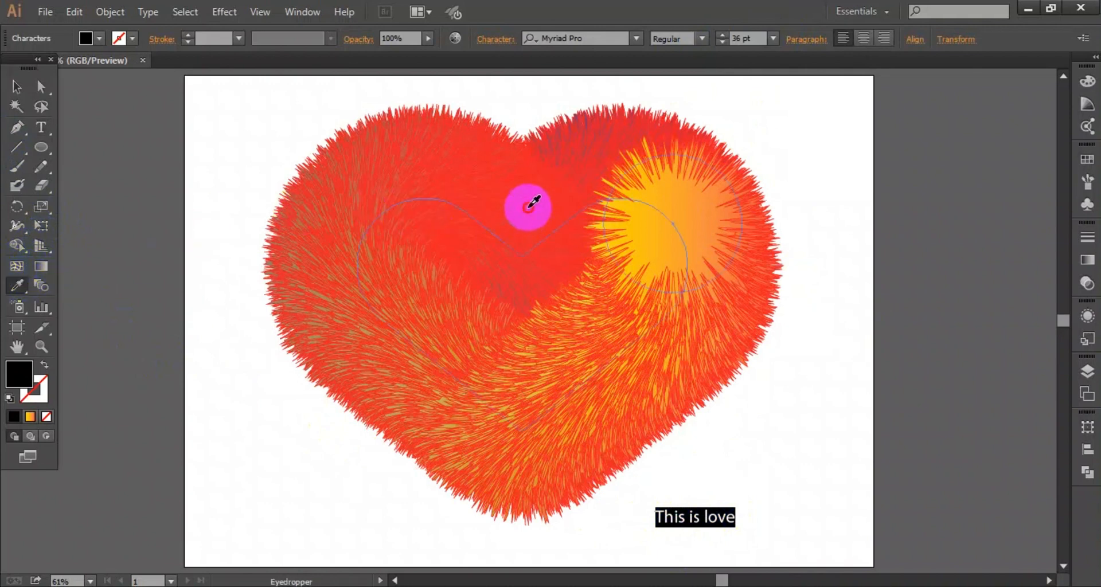
left_click(532, 206)
left_click(17, 86)
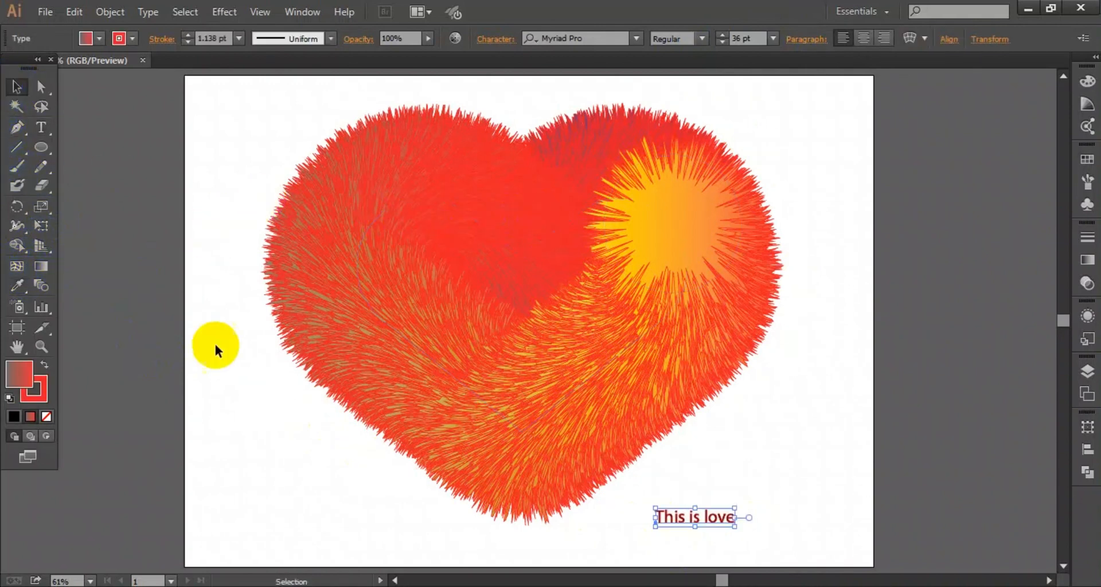
left_click(268, 441)
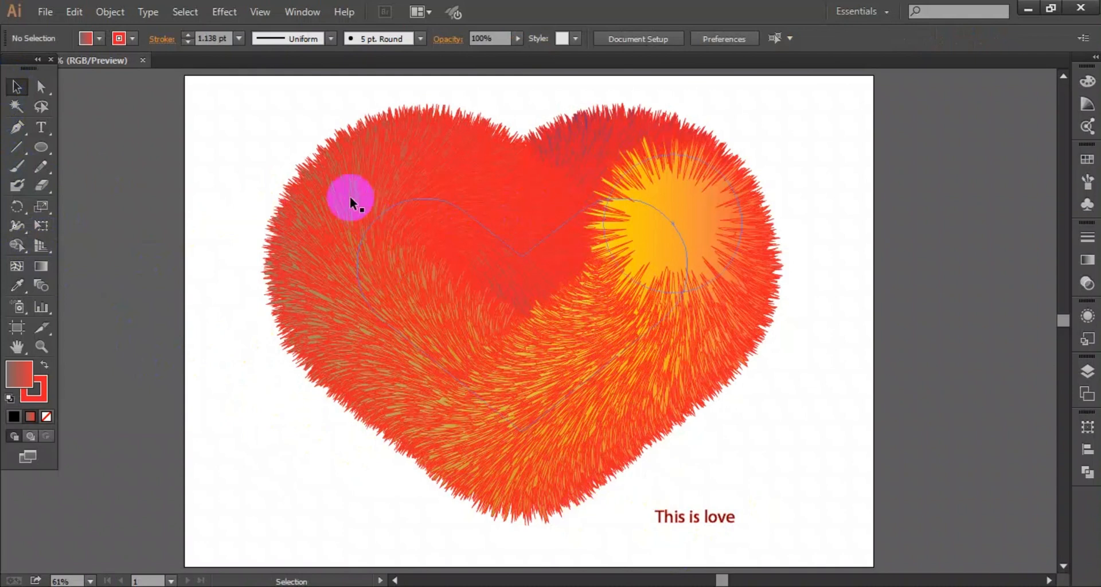
left_click_drag(247, 121, 829, 536)
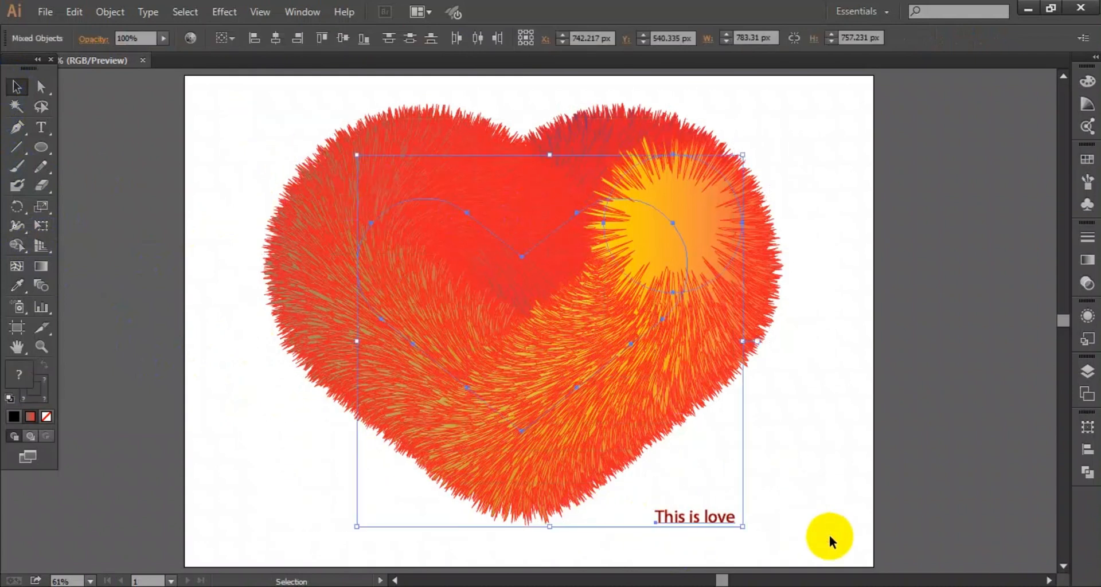
left_click(805, 448)
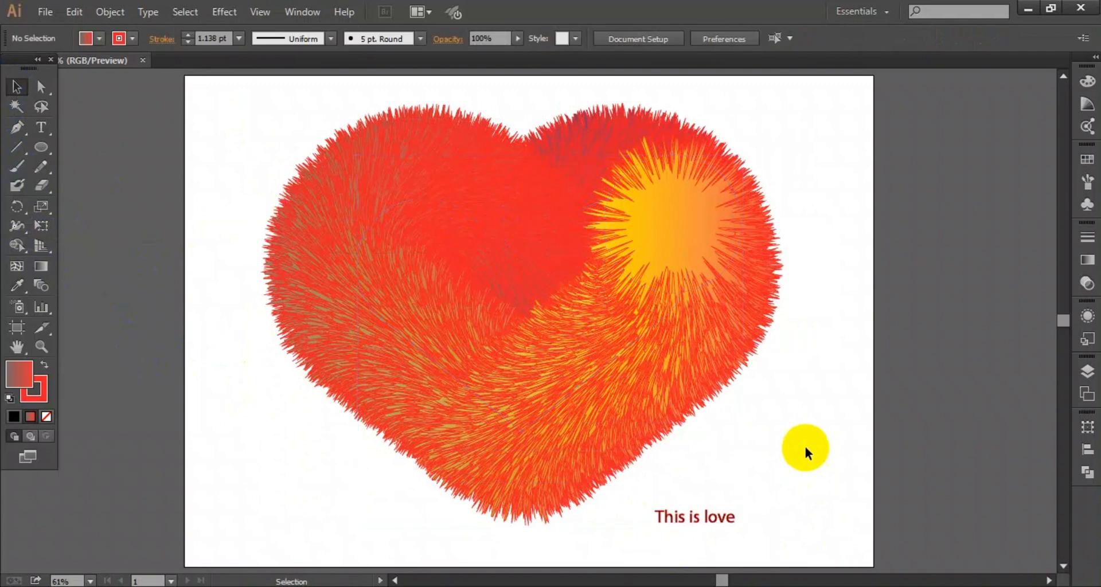
Undo the text, the Roughen effect and the heart blend back to the two separate gradient circles and heart outline.
key("ctrl+z")
key("ctrl+z")
key("ctrl+z")
key("ctrl+z")
key("ctrl+z")
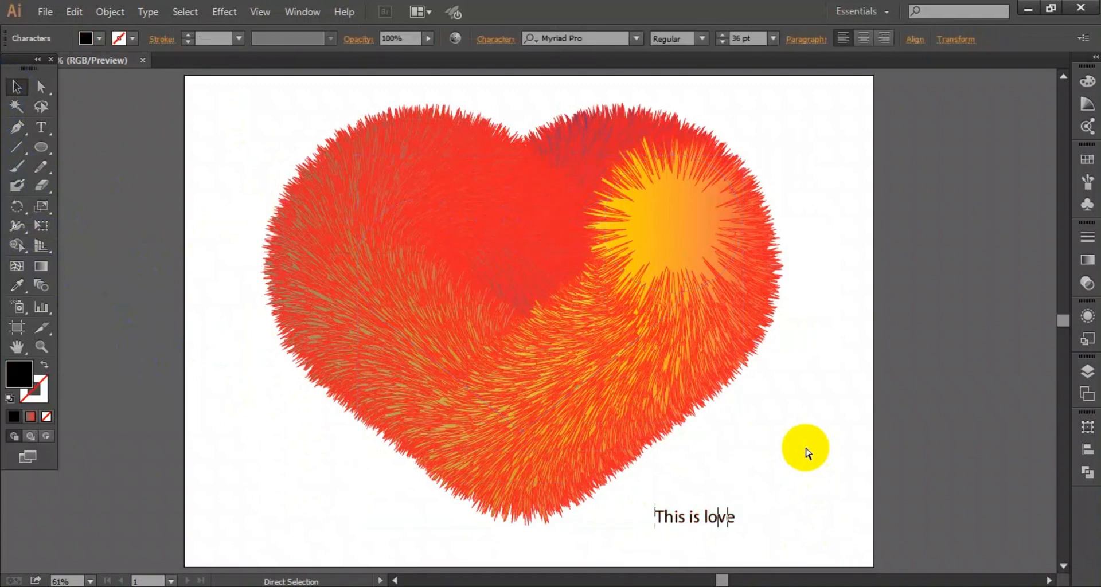
key("ctrl+z")
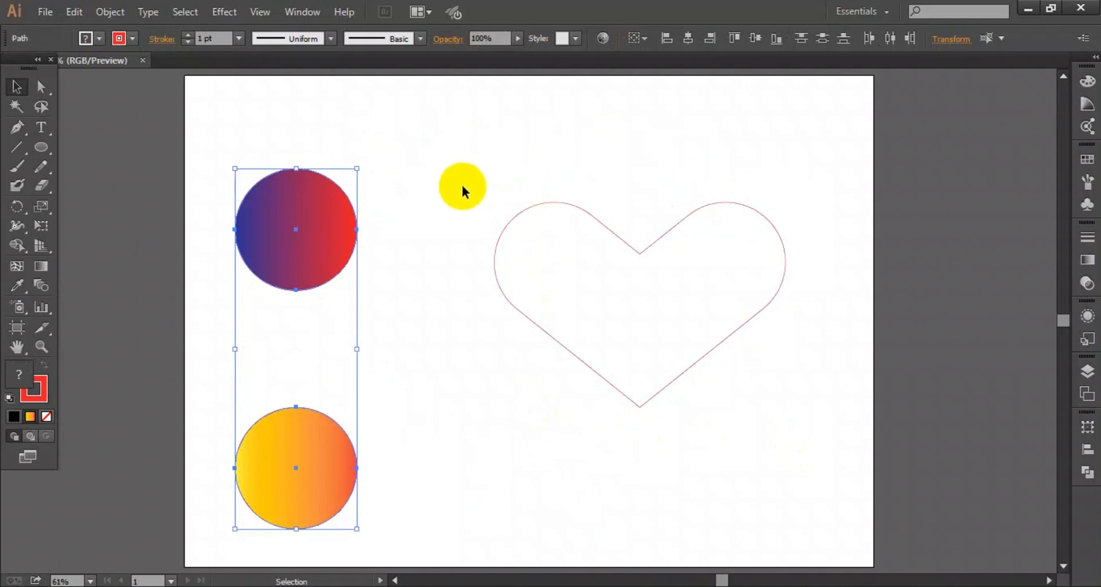
Set the blend options for the two selected circles to Specified Distance spacing of 1.5 px.
left_click(114, 14)
mouse_move(192, 379)
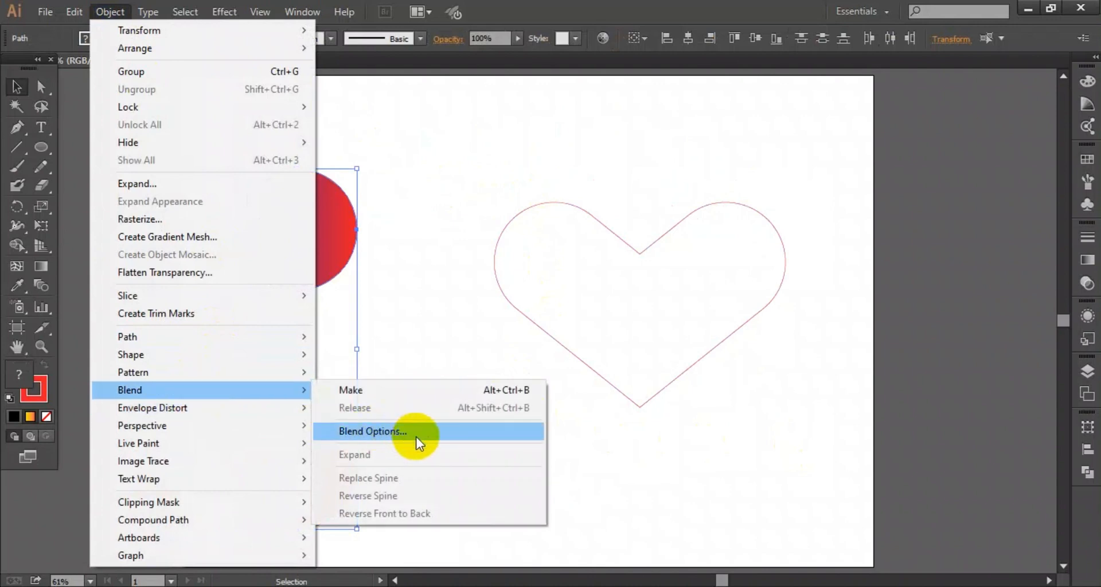
left_click(417, 435)
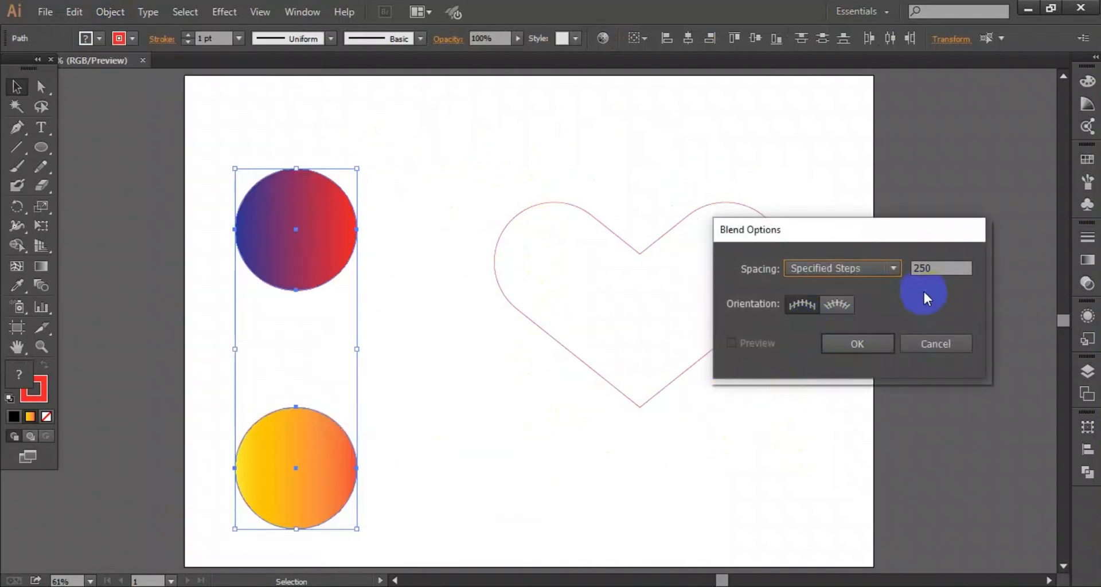
left_click(893, 269)
left_click(894, 321)
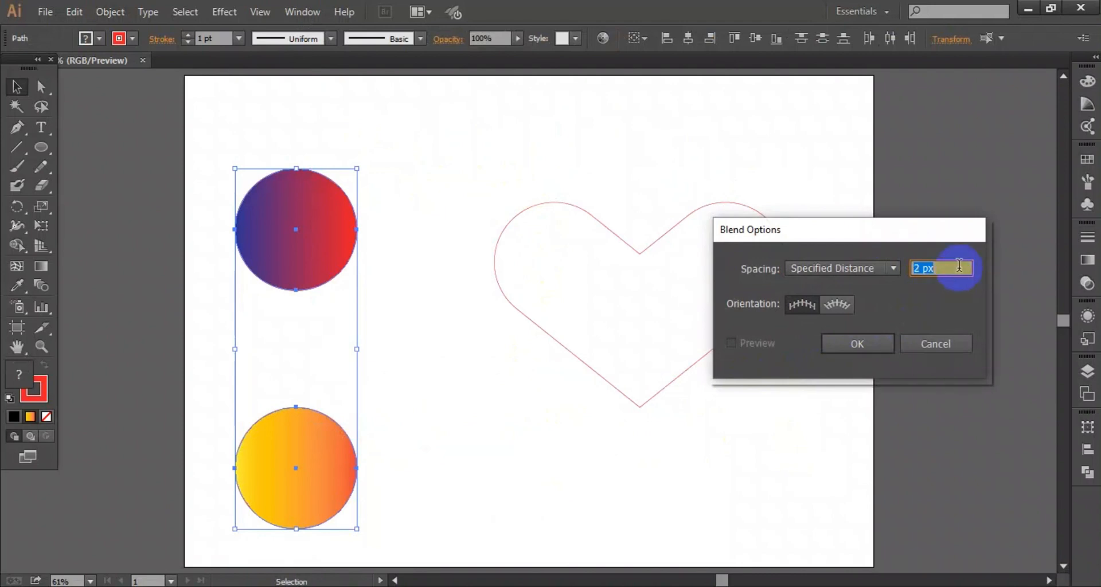
scroll(958, 265, "down", 1)
scroll(959, 265, "up", 1)
left_click(957, 266)
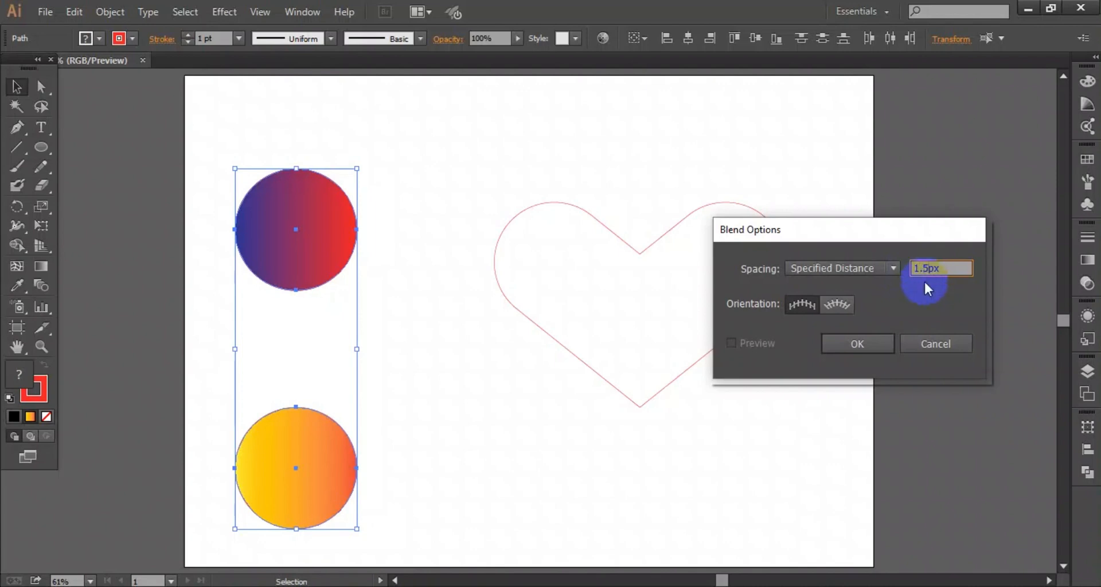
left_click(876, 336)
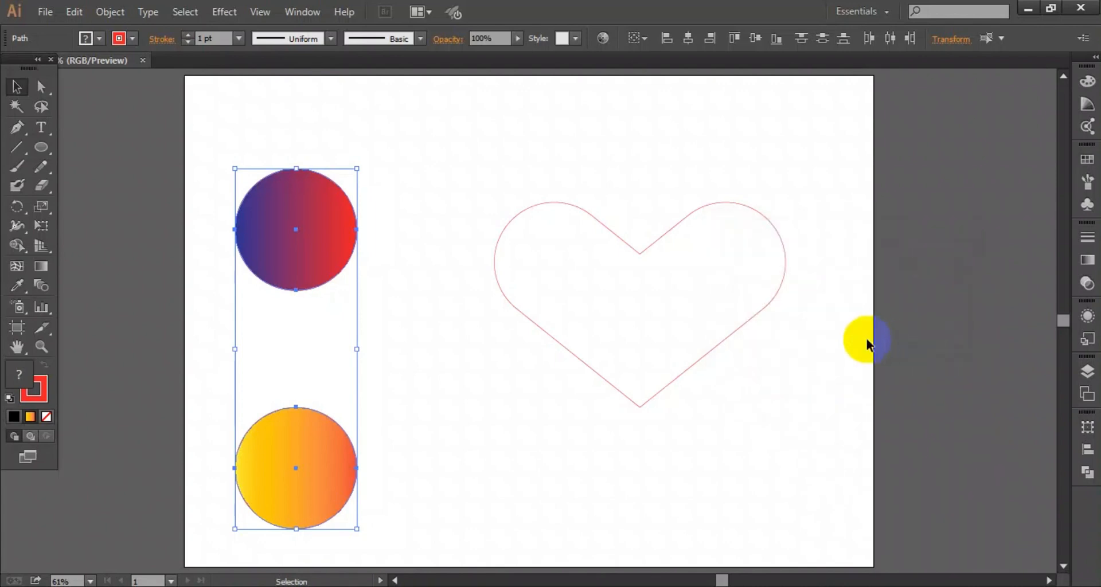
Make a blend from the two selected gradient circles.
left_click(110, 11)
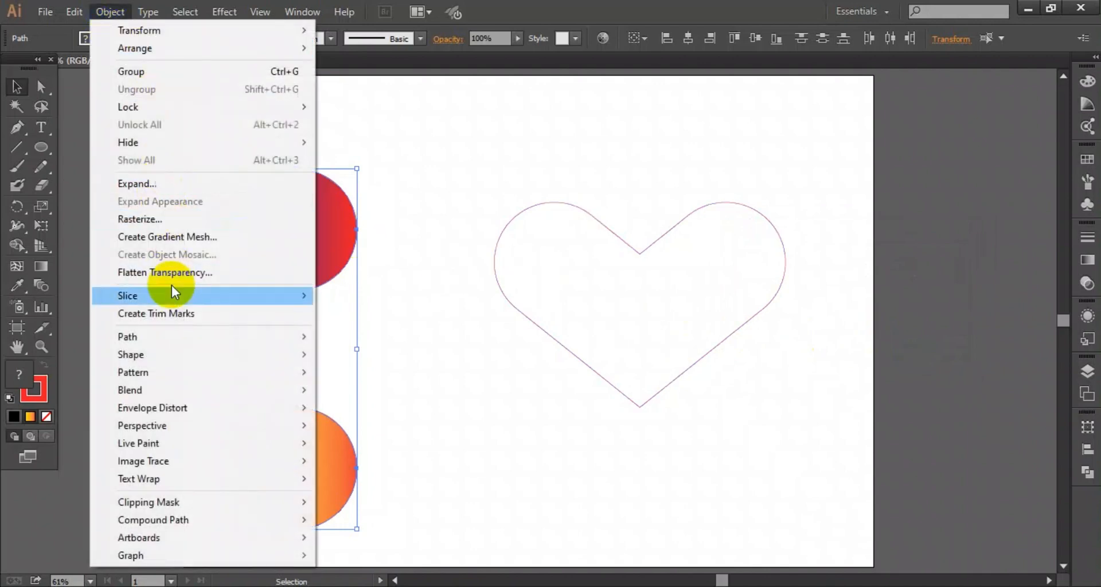
mouse_move(176, 388)
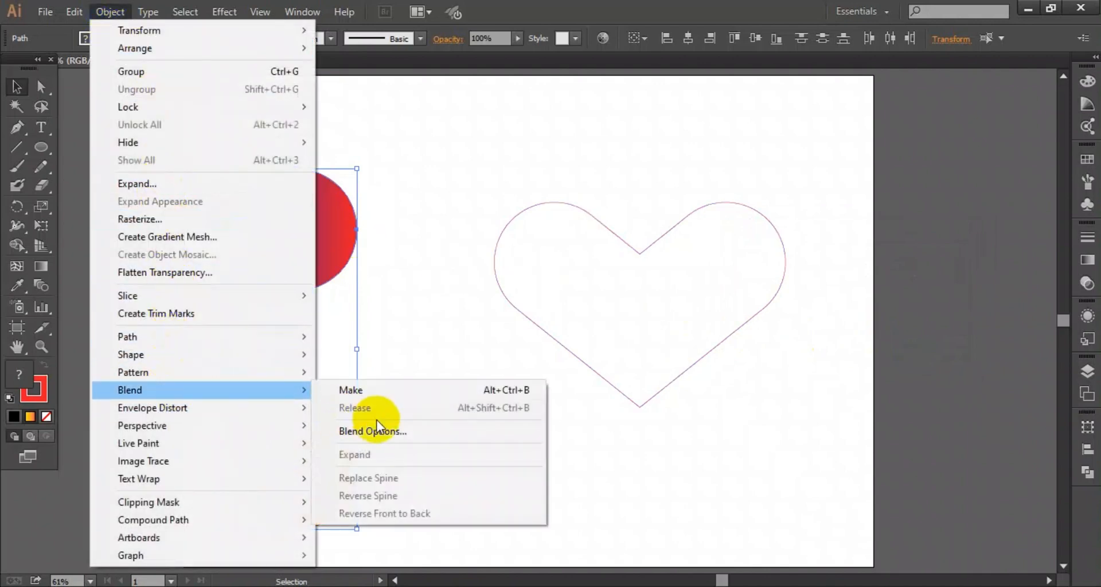
left_click(403, 392)
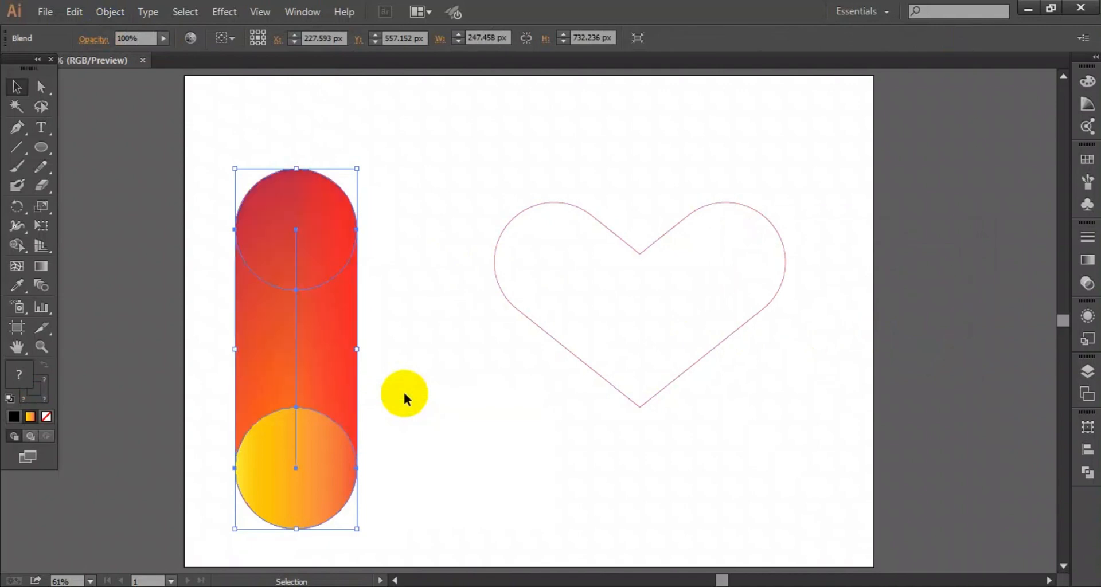
Select the circle blend together with the heart outline and replace the blend's spine with the heart path.
left_click_drag(216, 103, 660, 336)
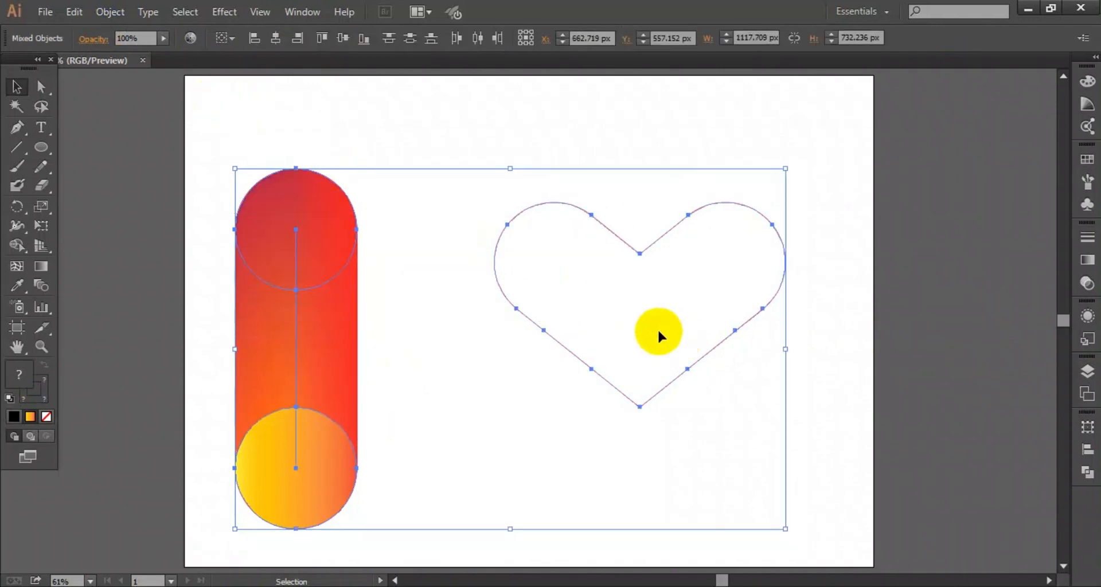
left_click(118, 12)
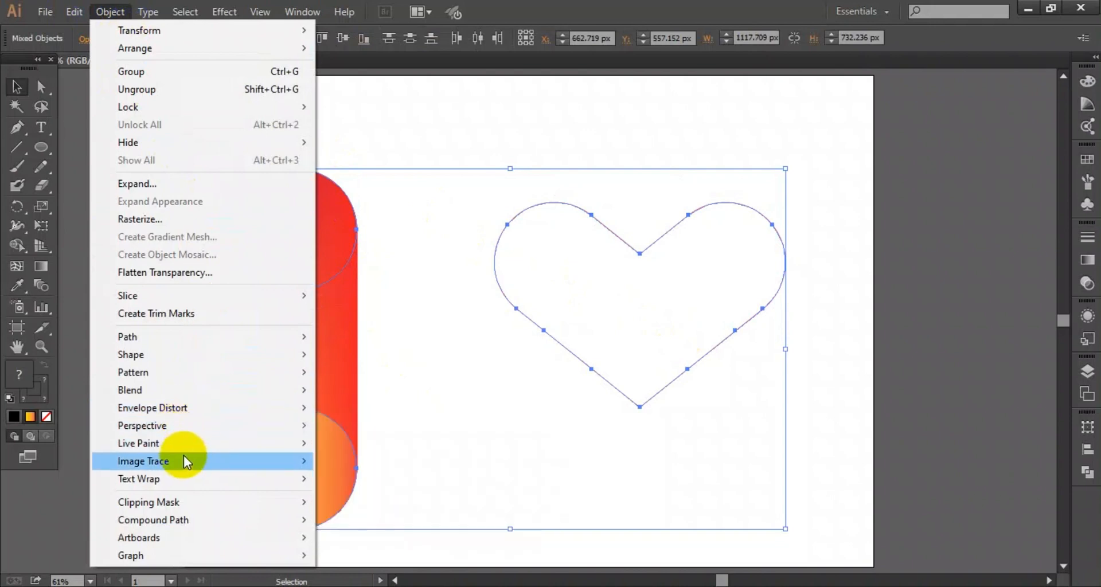
mouse_move(195, 390)
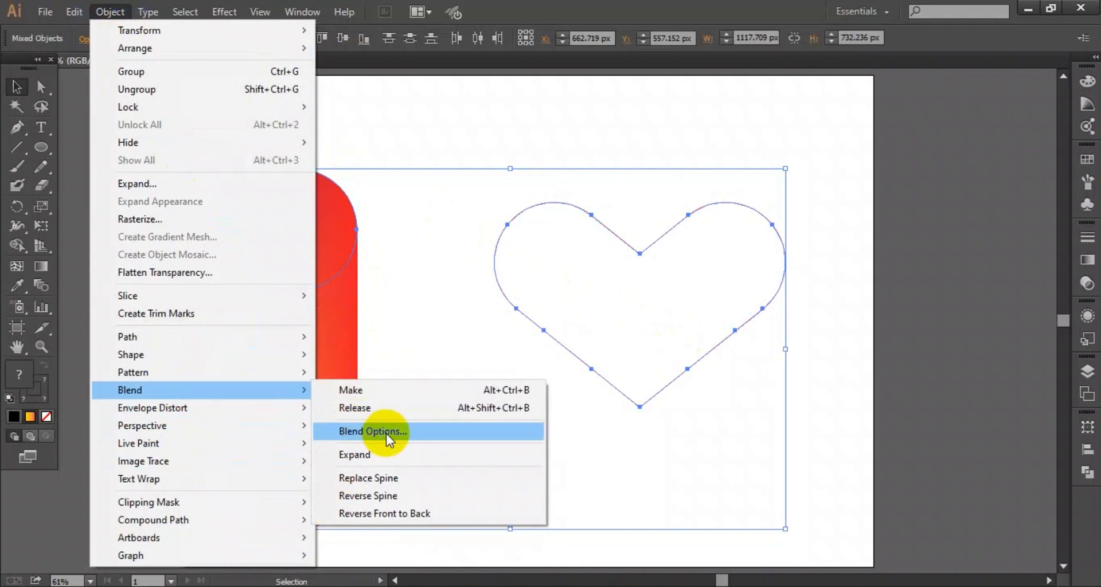
left_click(393, 482)
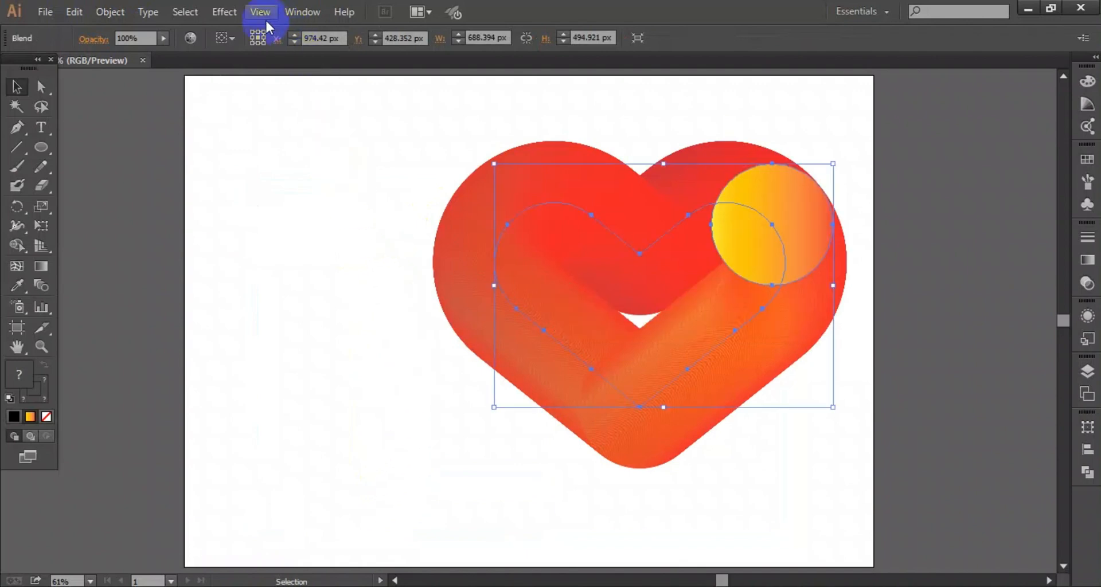
Start a Roughen effect on the selected heart blend with live preview enabled, keeping the artwork clear of the dialog.
left_click(224, 11)
mouse_move(285, 149)
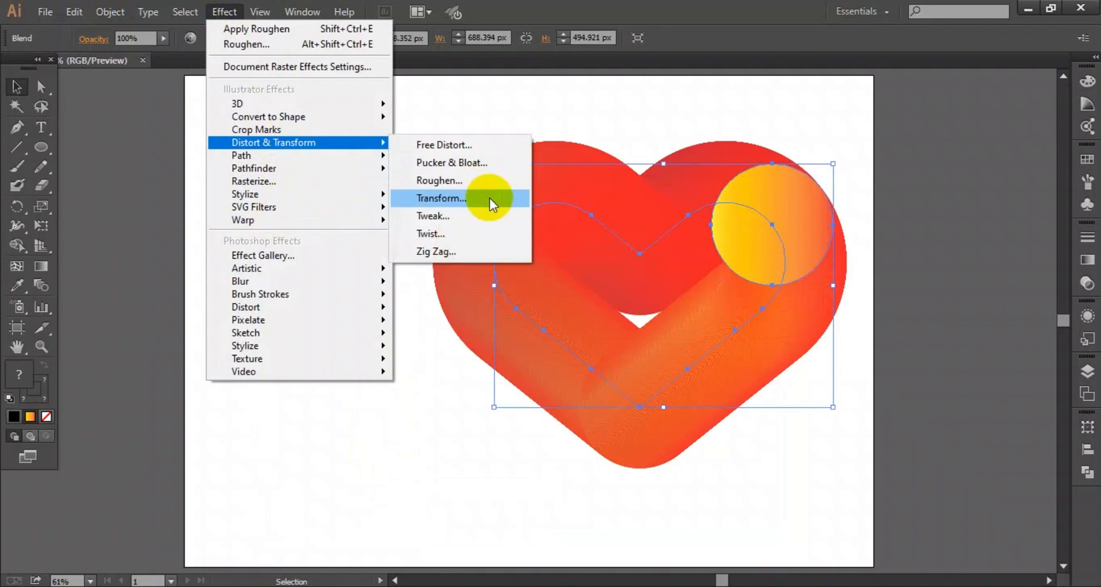
left_click(488, 183)
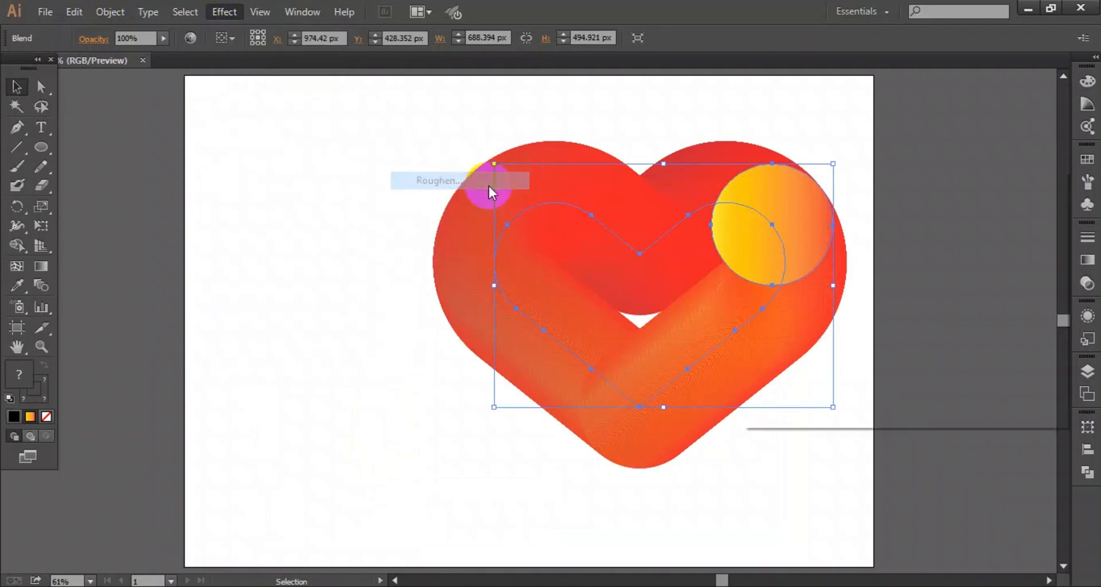
left_click(781, 386)
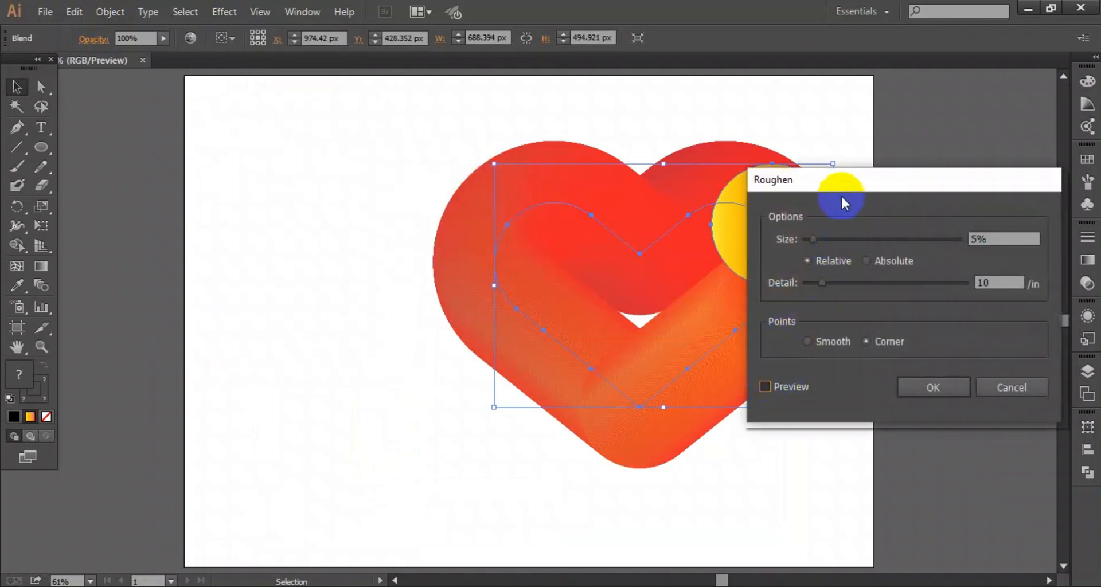
left_click_drag(840, 185, 265, 190)
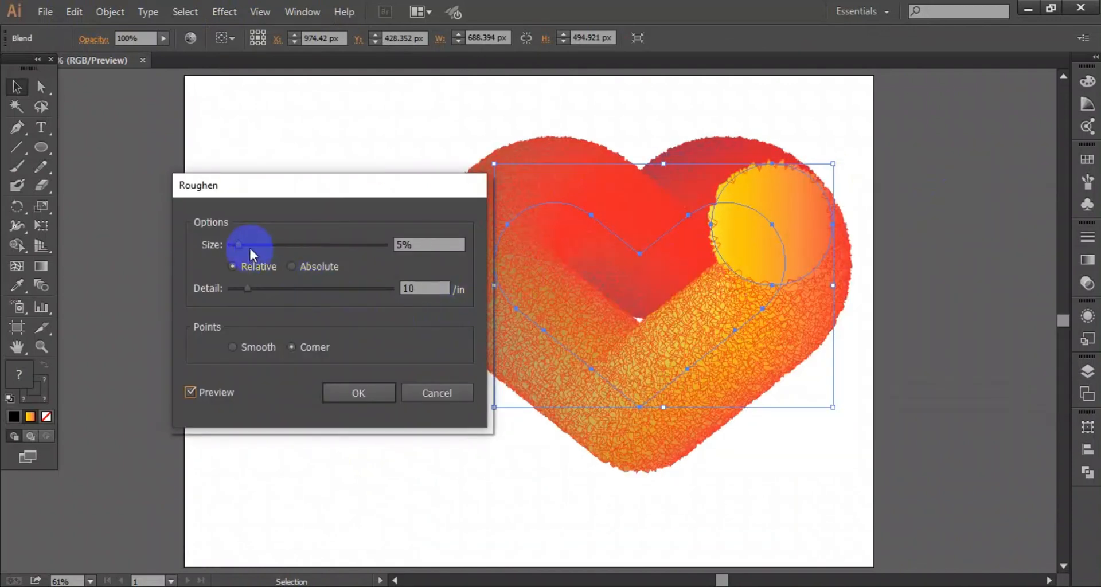
Try relative Roughen sizes between 6% and 12% on the heart blend, ending at 10%.
left_click_drag(250, 250, 250, 248)
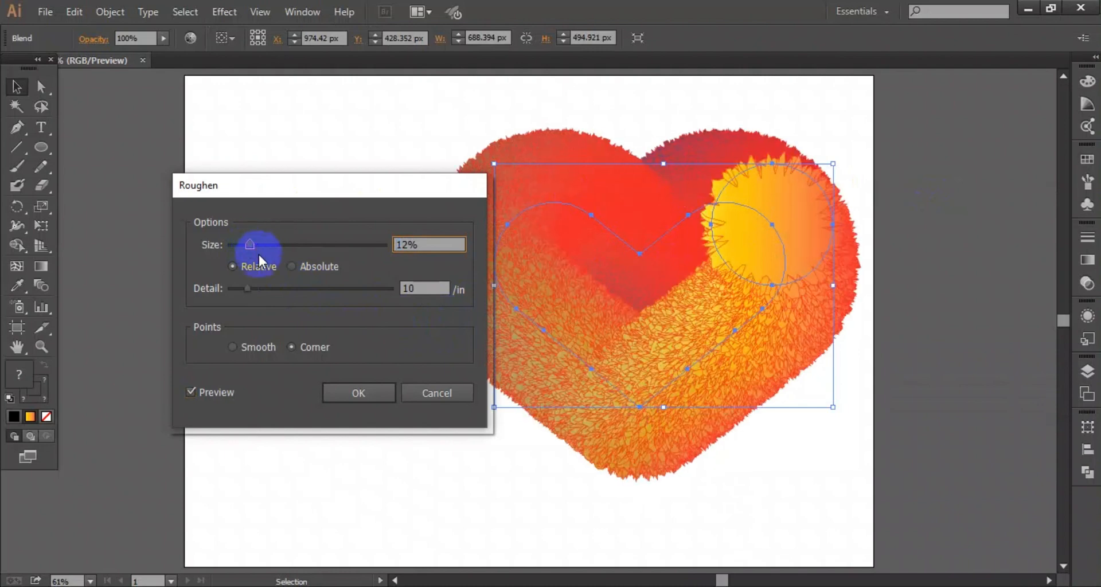
left_click_drag(244, 248, 241, 246)
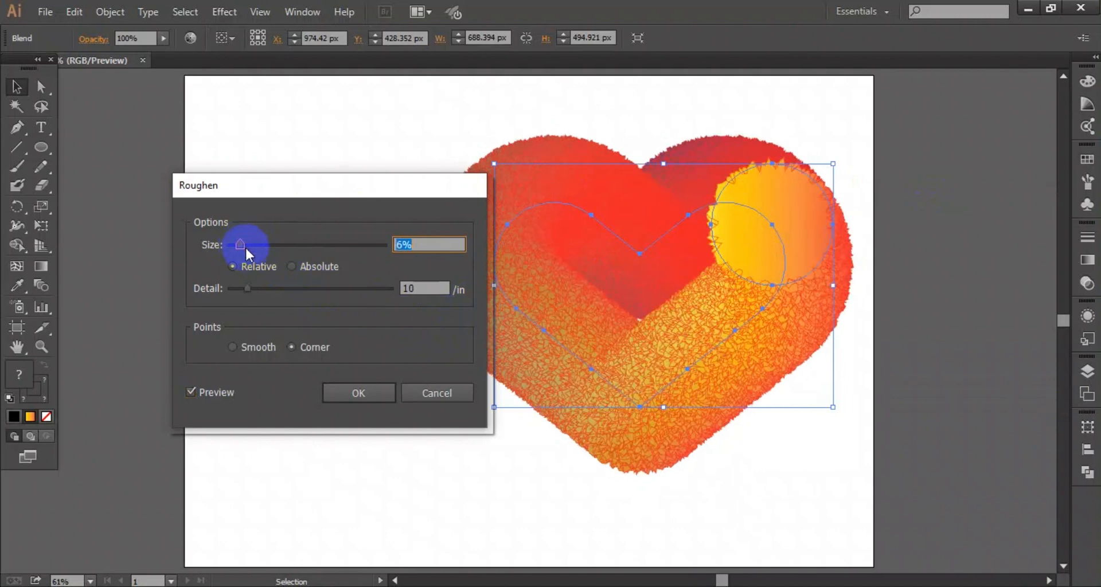
left_click_drag(246, 246, 246, 246)
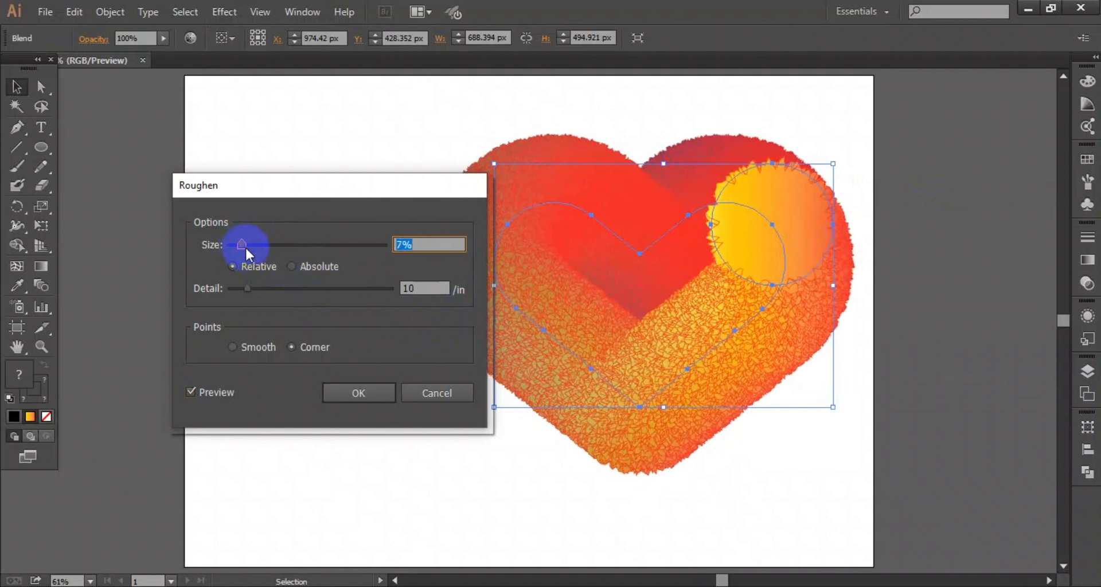
left_click_drag(246, 246, 246, 246)
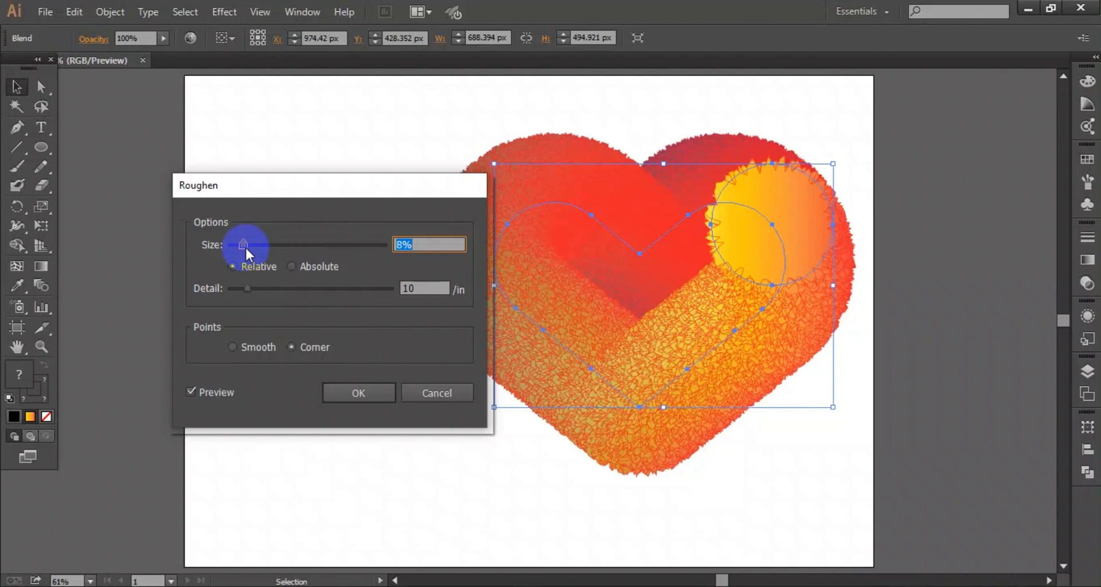
left_click_drag(246, 246, 246, 246)
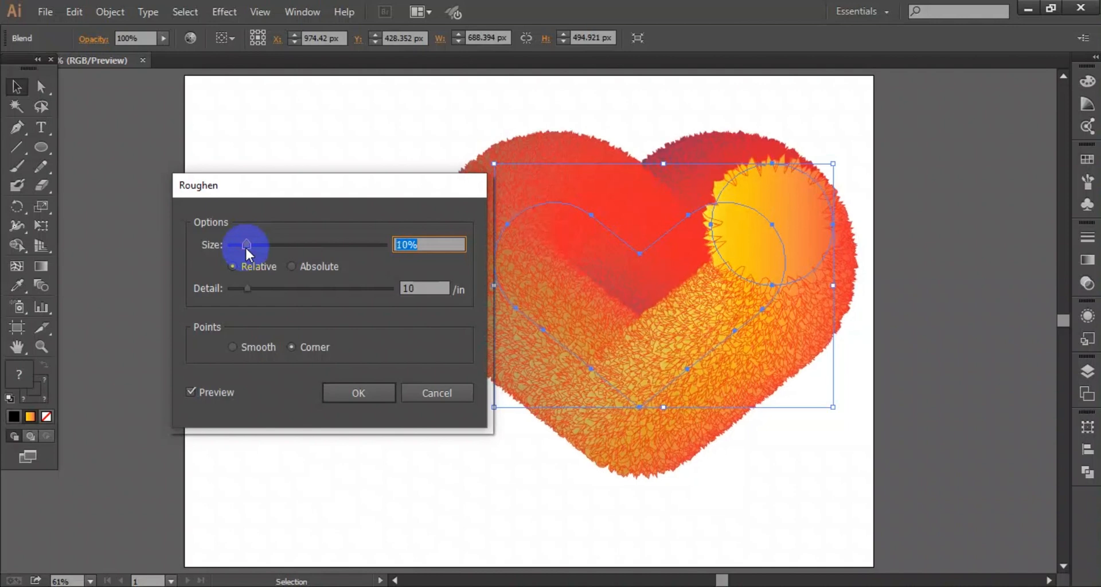
Apply Roughen with 36% size, detail 21/in and smooth points, and move the furry heart to the artboard's centre.
left_click(265, 288)
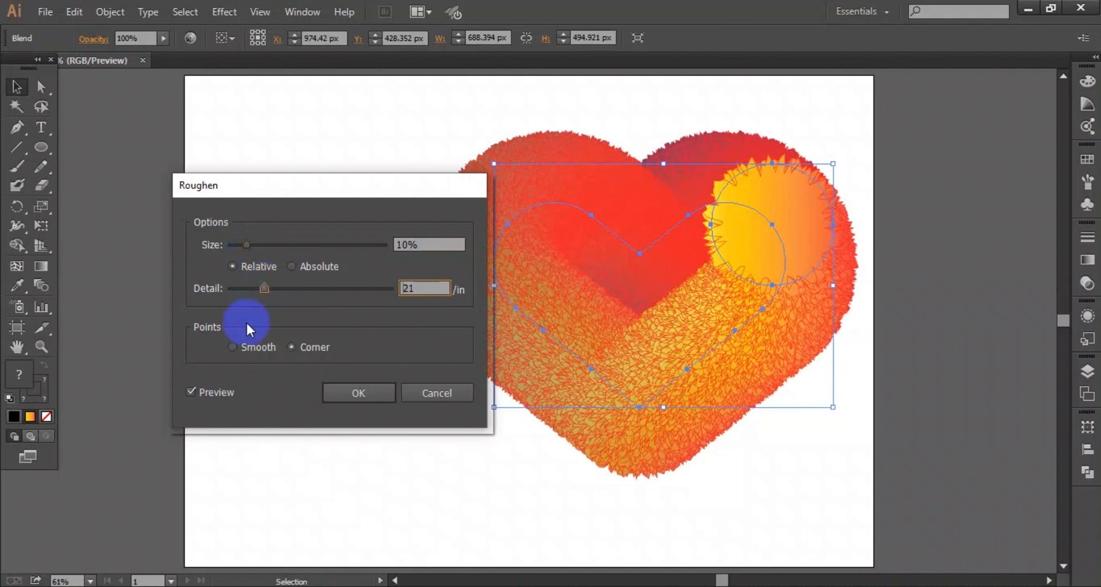
left_click(286, 246)
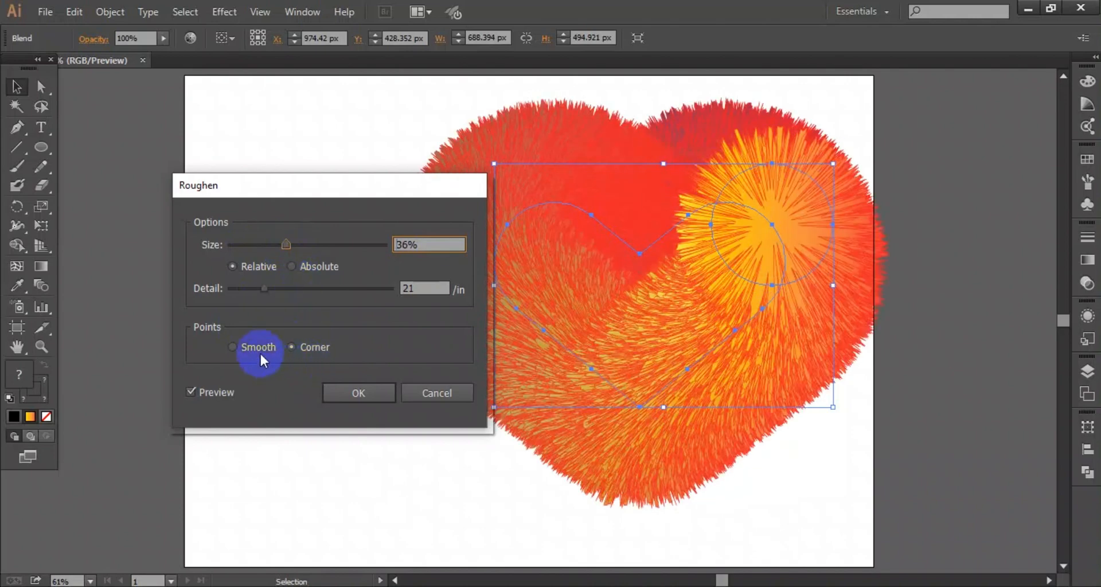
left_click(240, 344)
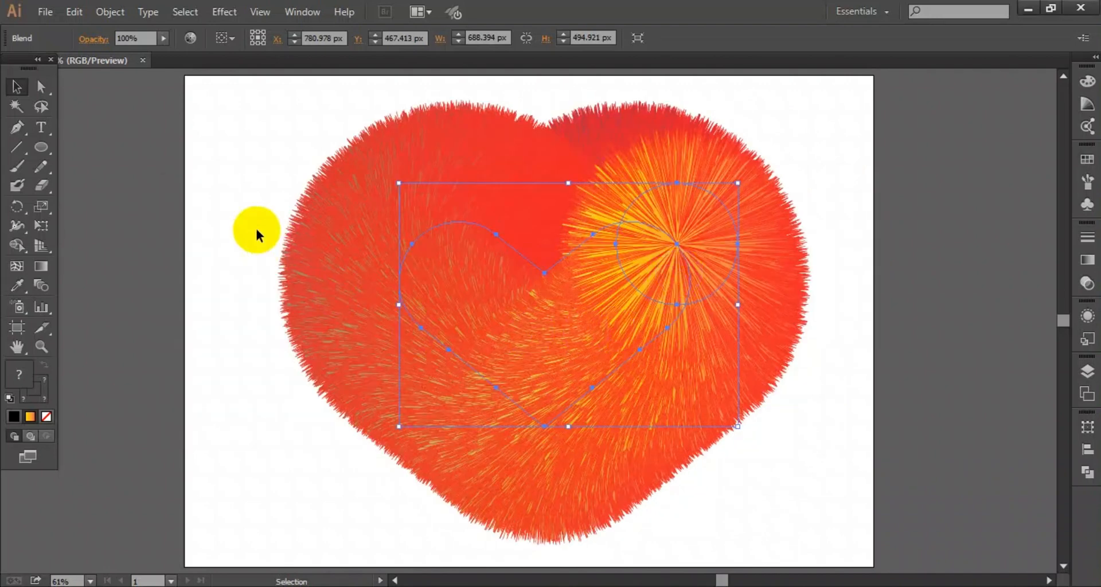
left_click(262, 174)
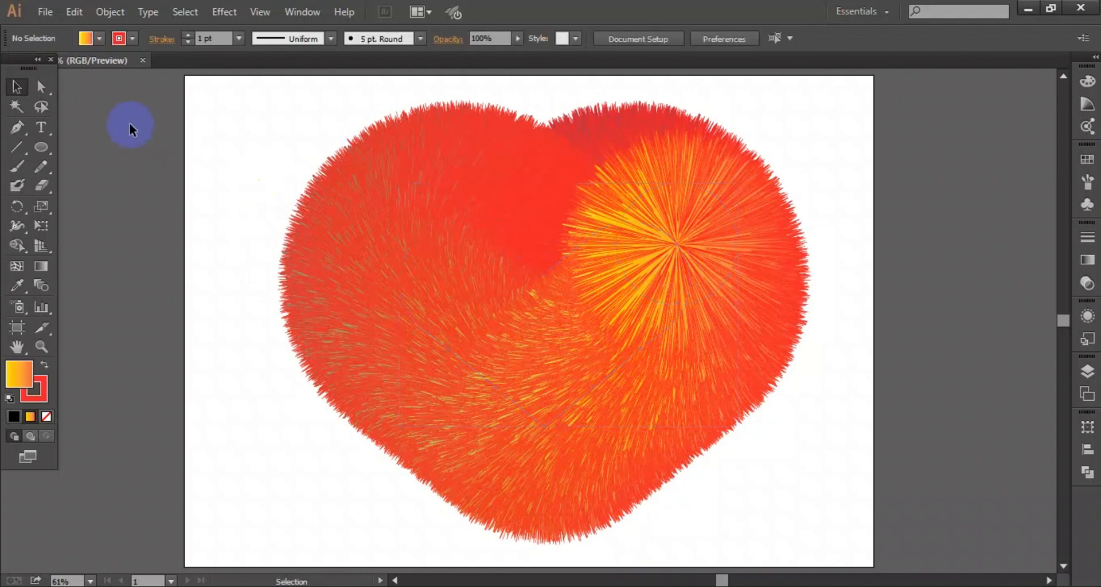
Draw a 1400 × 1000 px rectangle covering the whole artboard and fill it with solid black.
left_click(40, 145)
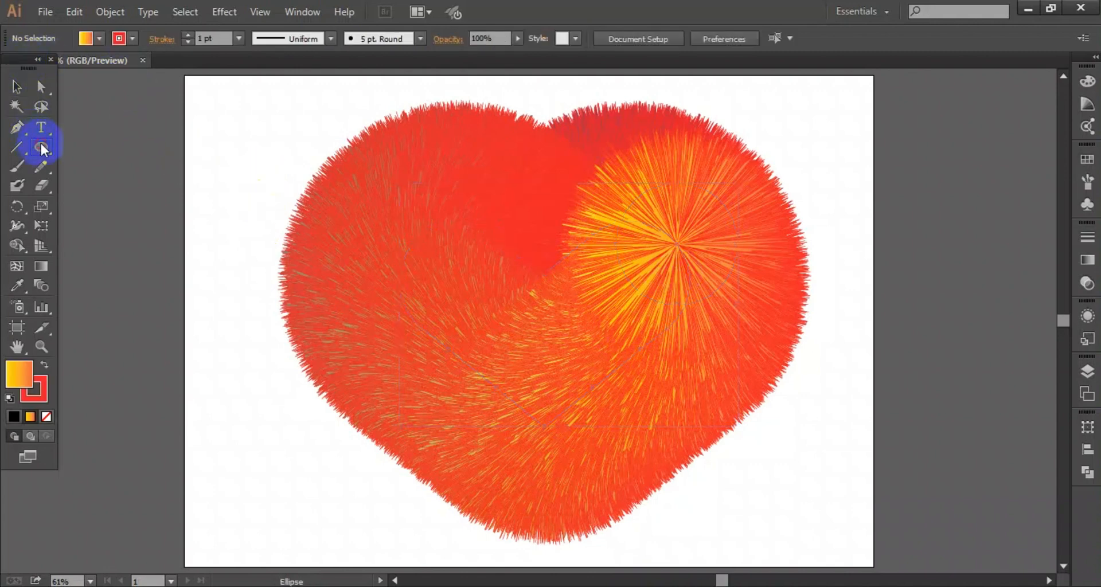
left_click_drag(40, 147, 86, 145)
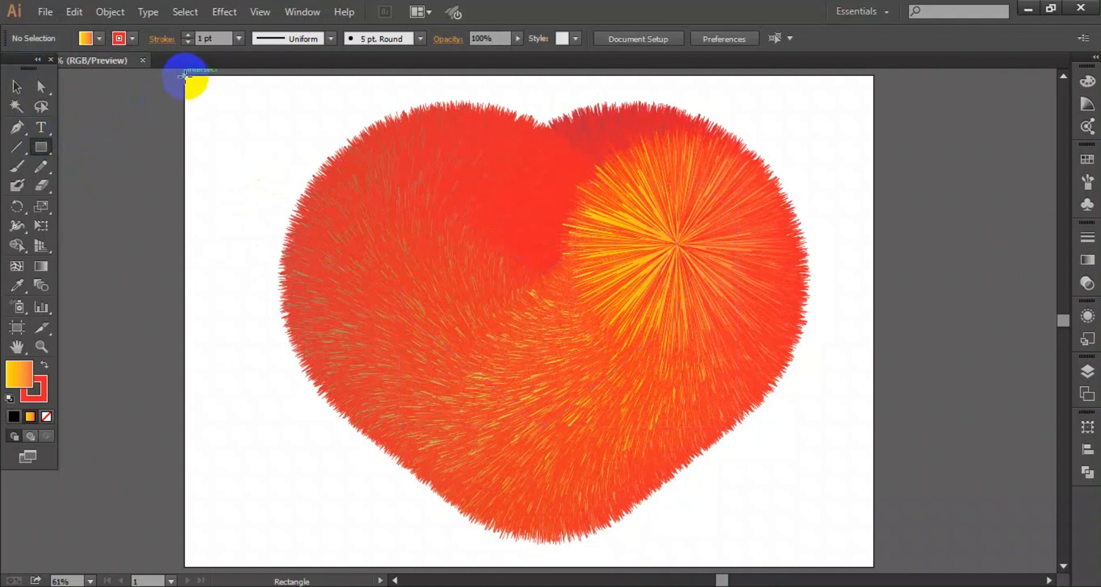
left_click_drag(185, 76, 877, 561)
left_click_drag(878, 567, 873, 566)
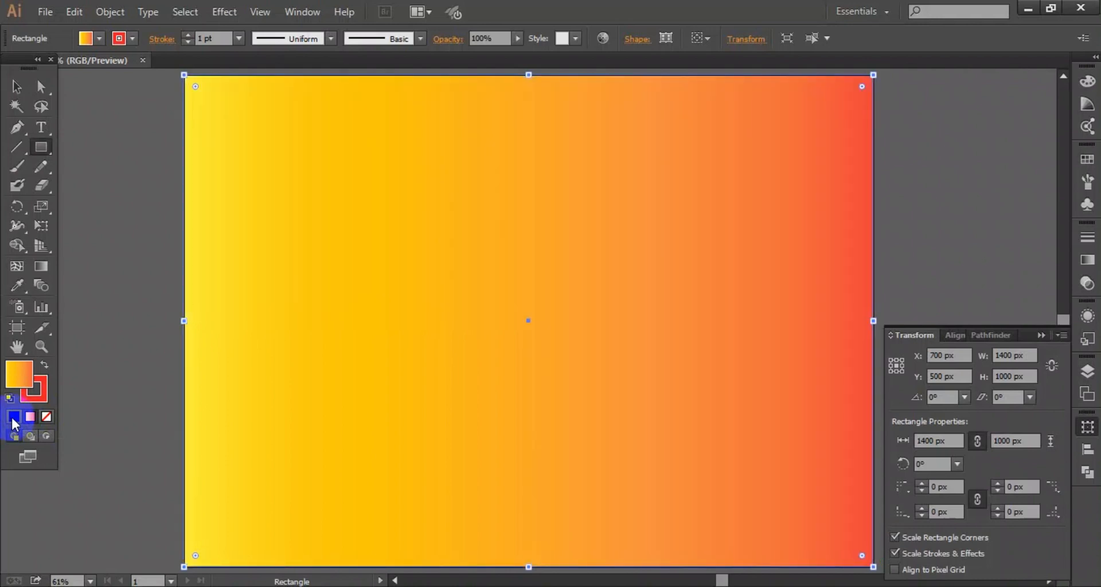
left_click(12, 420)
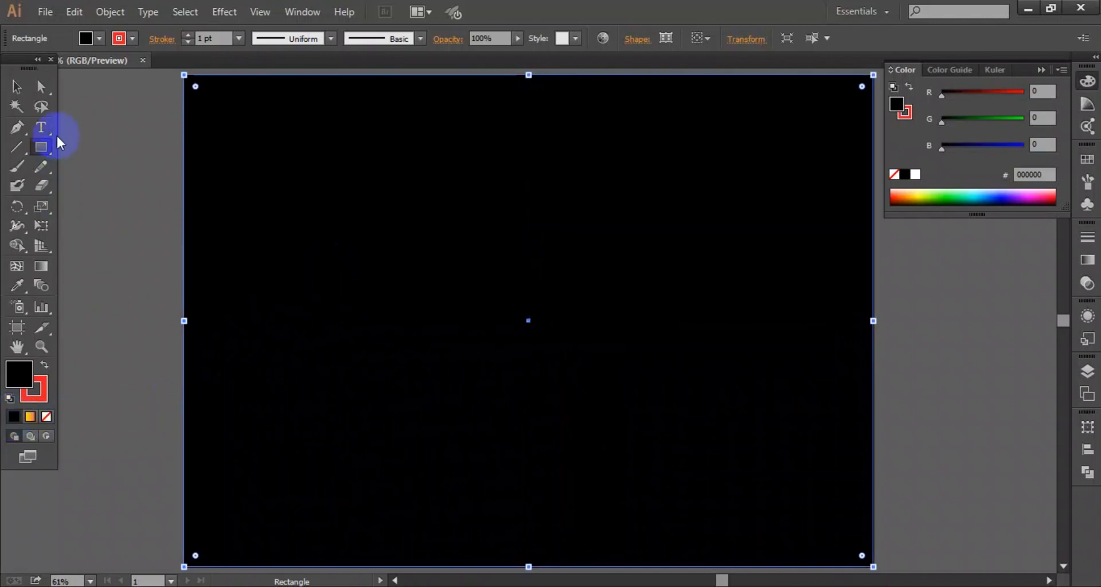
Send the black rectangle to the back, behind the furry heart.
left_click(16, 87)
right_click(402, 251)
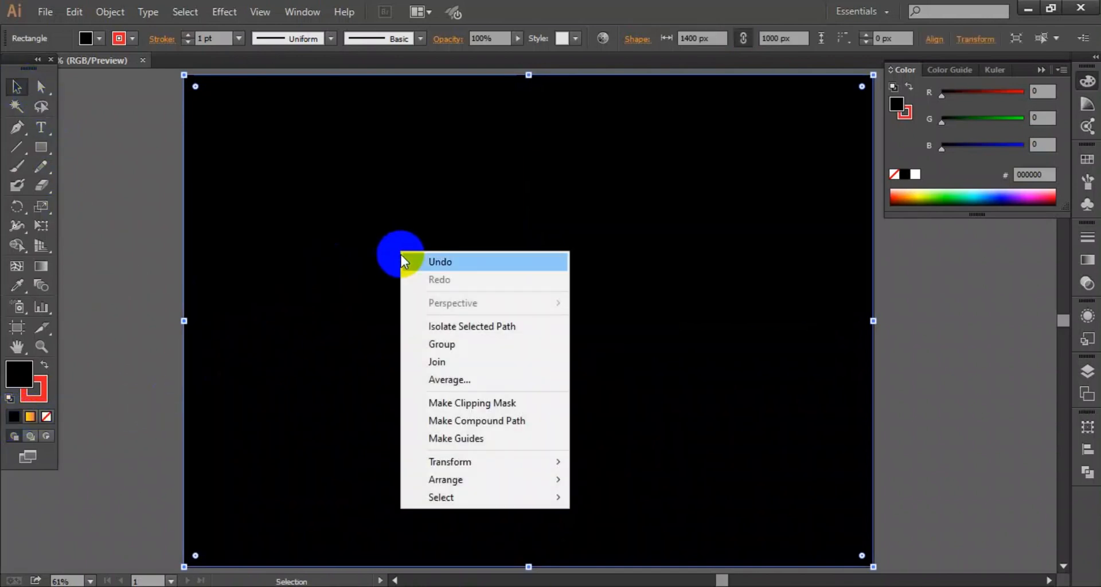
mouse_move(444, 477)
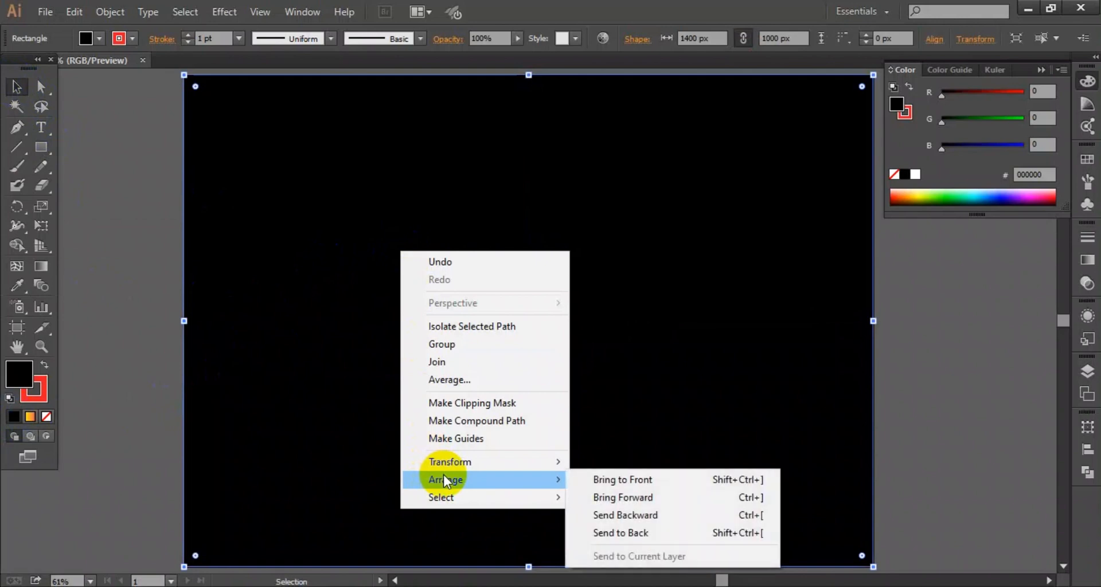
left_click(642, 534)
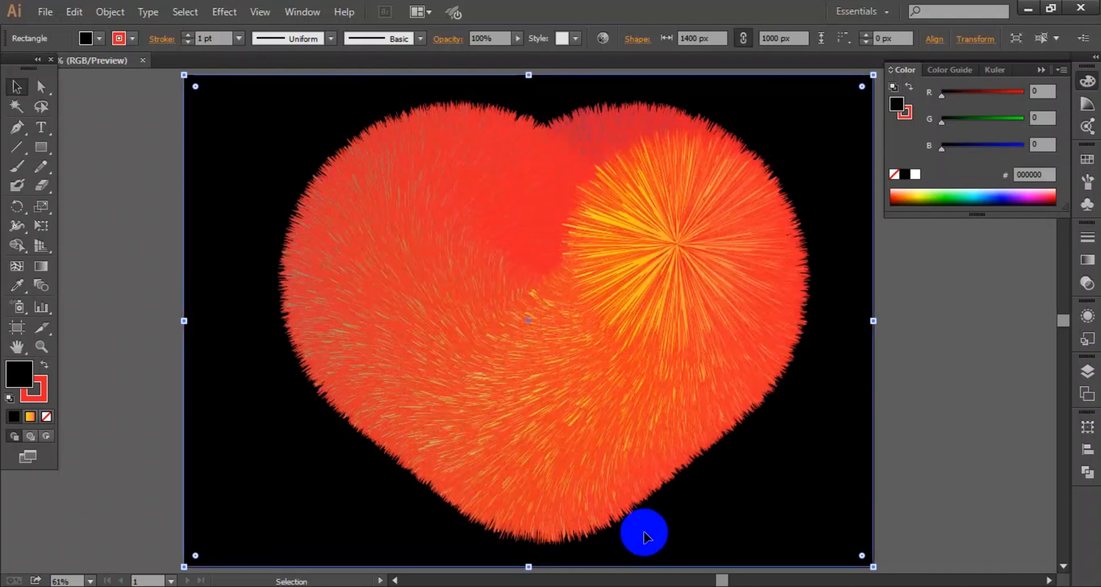
left_click(1037, 66)
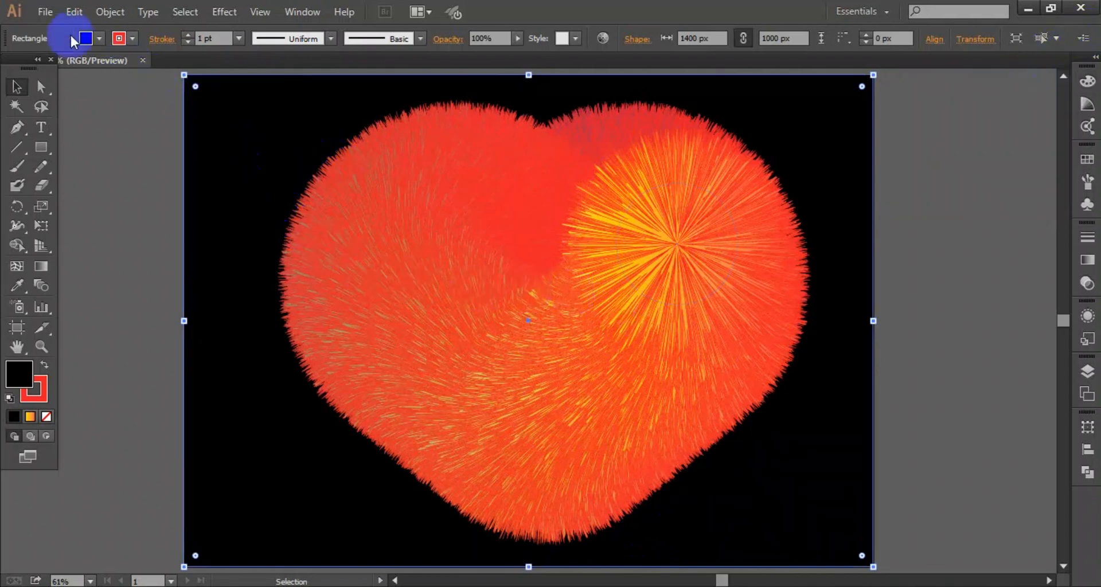
left_click(36, 12)
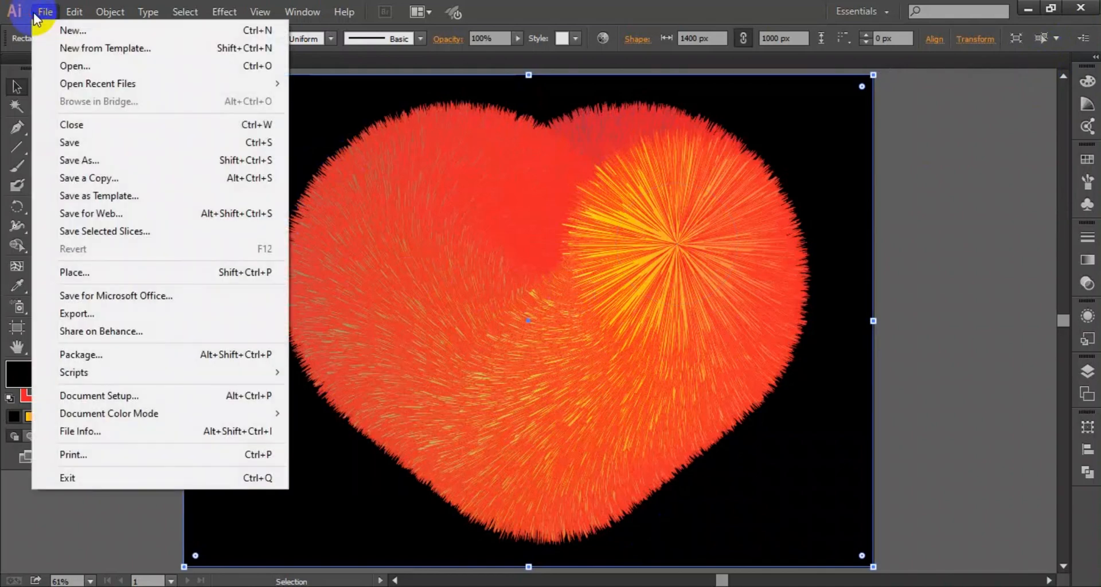
left_click(516, 182)
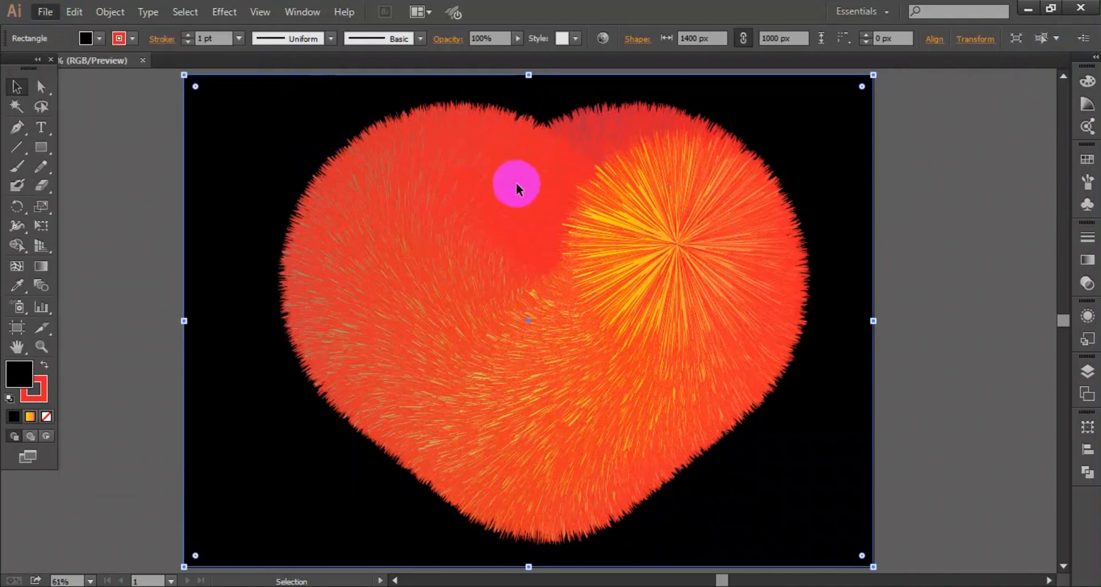
left_click(788, 466)
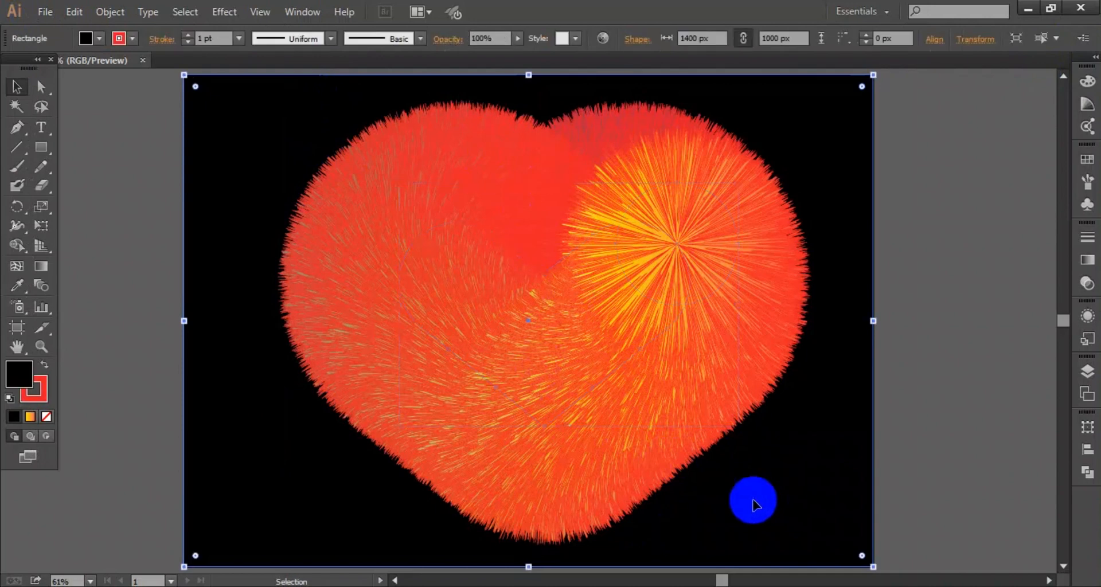